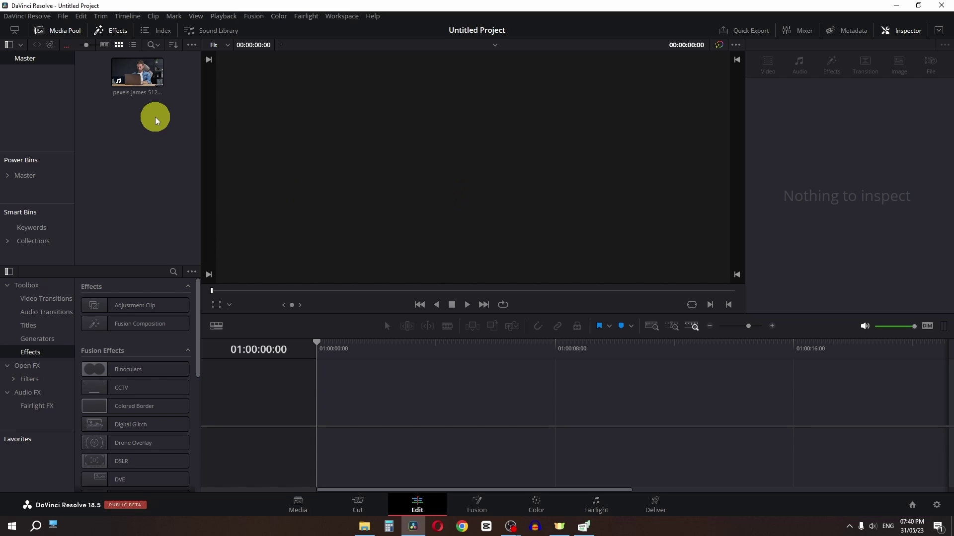
# - Place the man's clip on a new timeline and open it on the Fusion page
pyautogui.moveTo(142, 79); pyautogui.dragTo(326, 401)
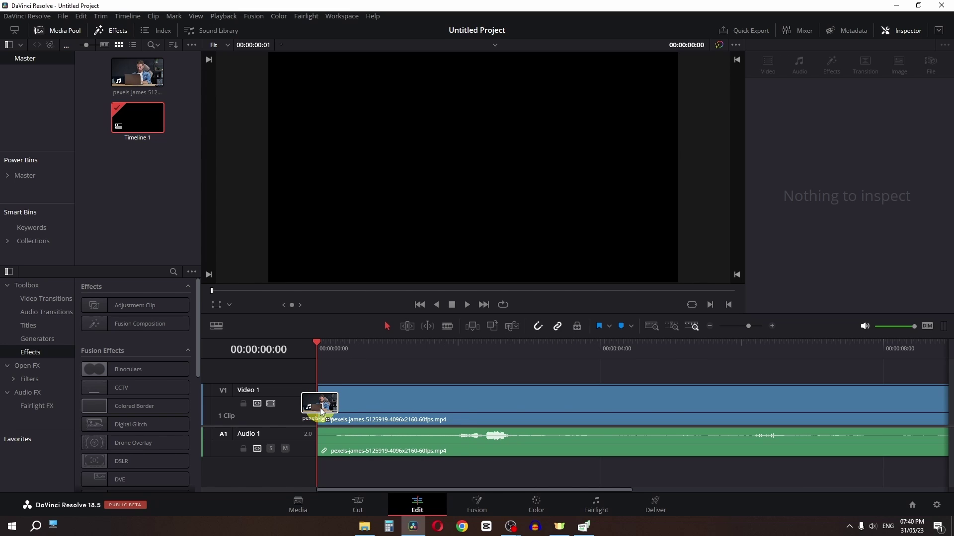
pyautogui.click(475, 501)
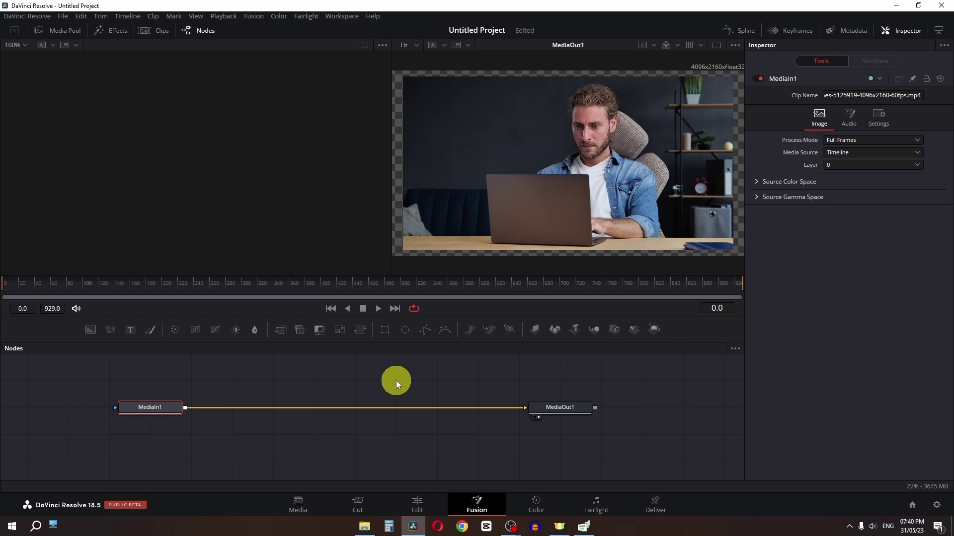
# - Add a Tracker node wired between MediaIn1 and MediaOut1
pyautogui.click(396, 382)
pyautogui.hotkey('shift', 'space')
pyautogui.write('tracker')
pyautogui.press('Return')
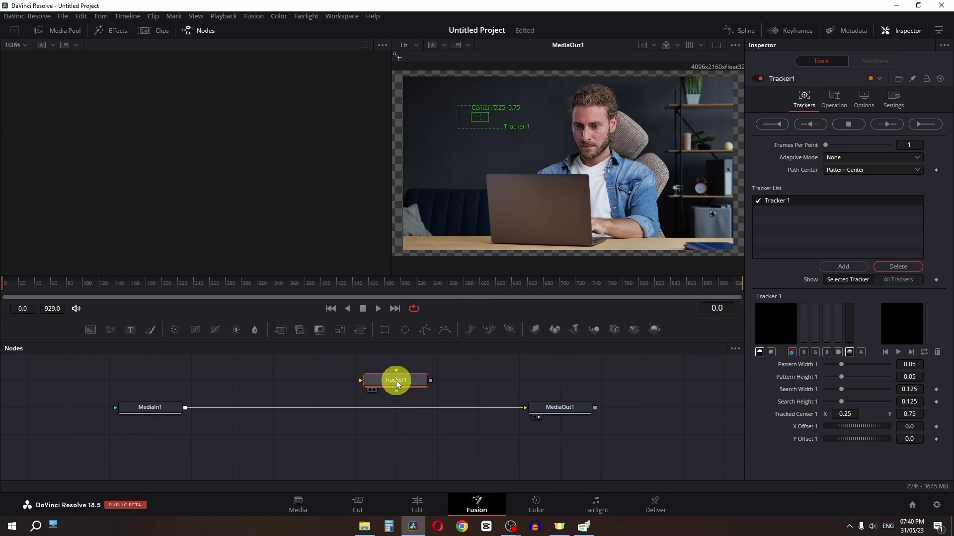
pyautogui.moveTo(396, 382); pyautogui.dragTo(359, 407)
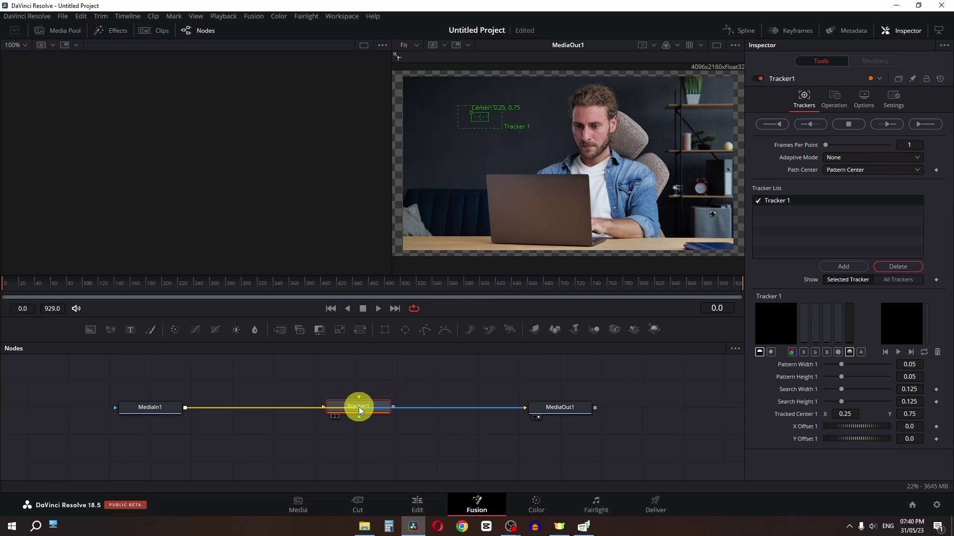
# - Move the tracking box onto the man's ear and shrink its search area
pyautogui.click(456, 91)
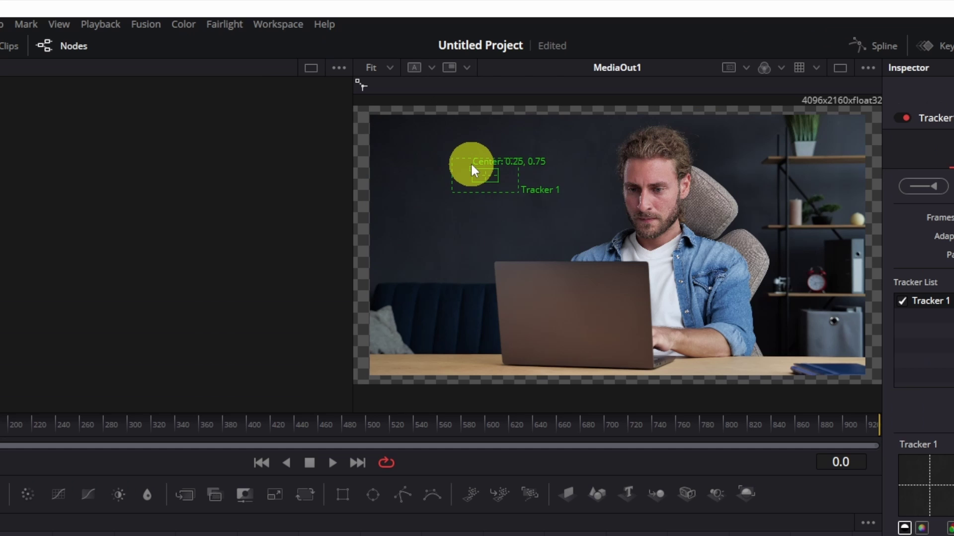
pyautogui.moveTo(475, 111); pyautogui.dragTo(533, 114)
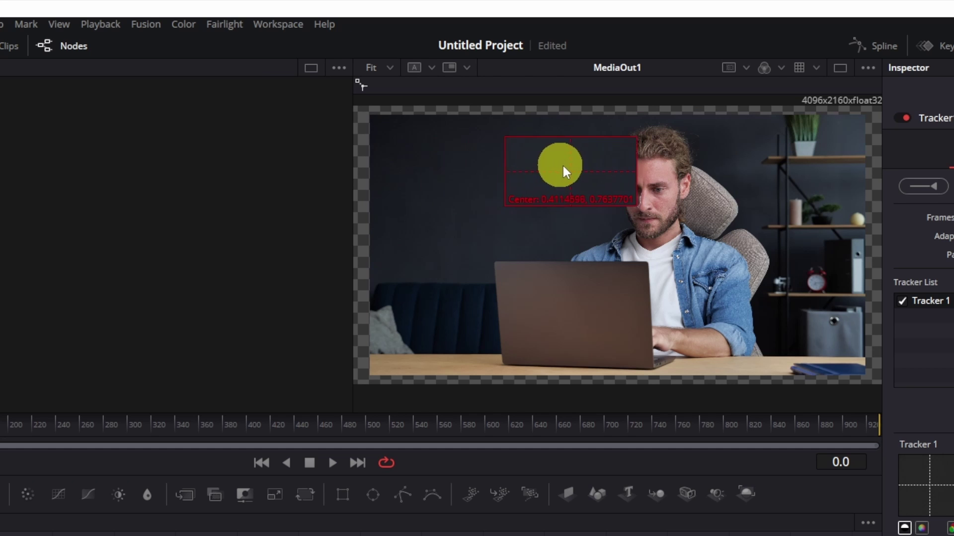
pyautogui.moveTo(567, 172); pyautogui.dragTo(638, 182)
pyautogui.scroll(3, 723, 187)
pyautogui.scroll(3, 607, 198)
pyautogui.moveTo(468, 213); pyautogui.dragTo(517, 198)
pyautogui.moveTo(506, 269); pyautogui.dragTo(518, 256)
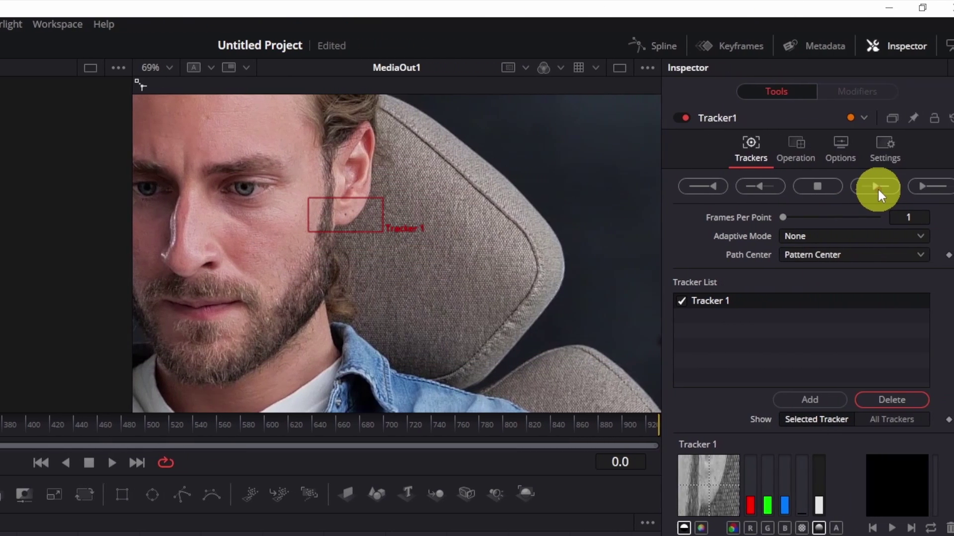
# - Track the ear forward, stopping at frame 289, then scrub back to review the path
pyautogui.click(874, 187)
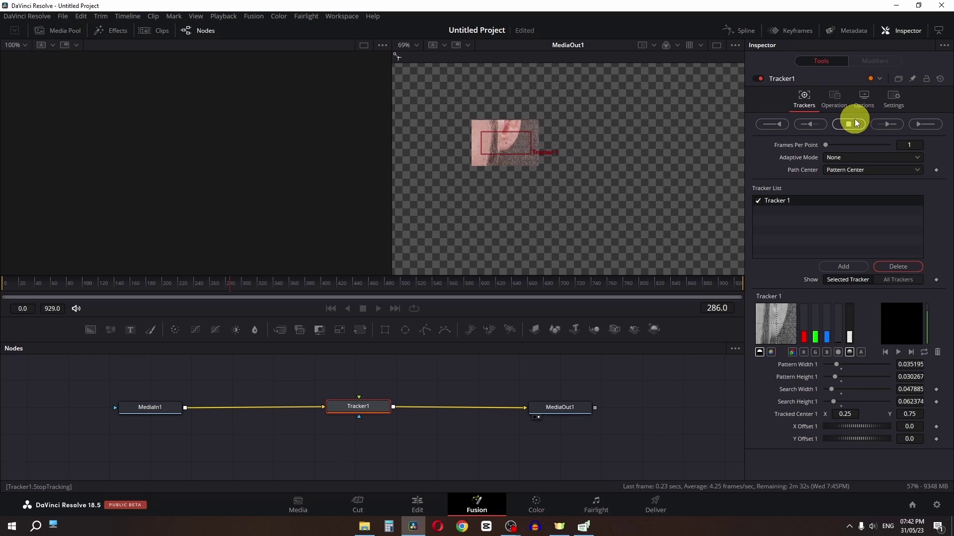
pyautogui.click(856, 122)
pyautogui.click(563, 277)
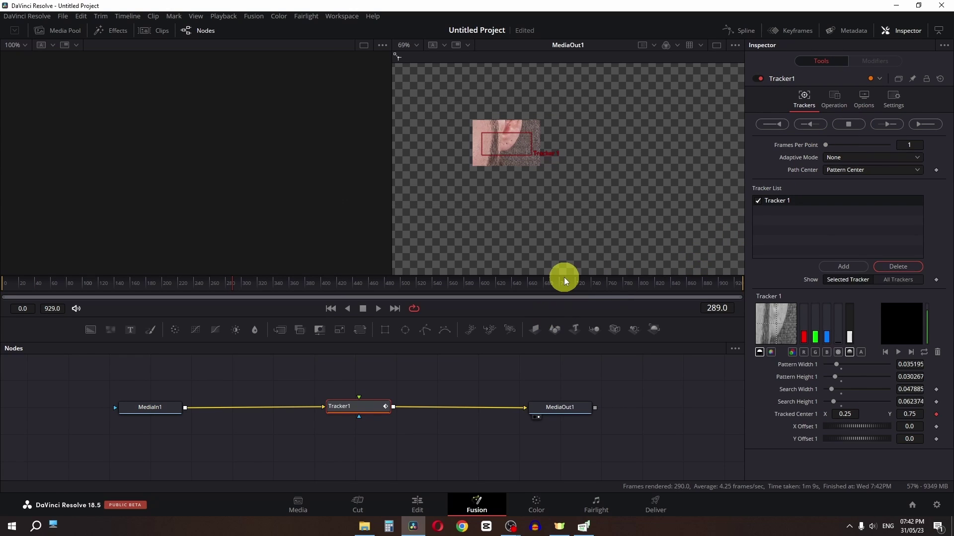
pyautogui.click(717, 283)
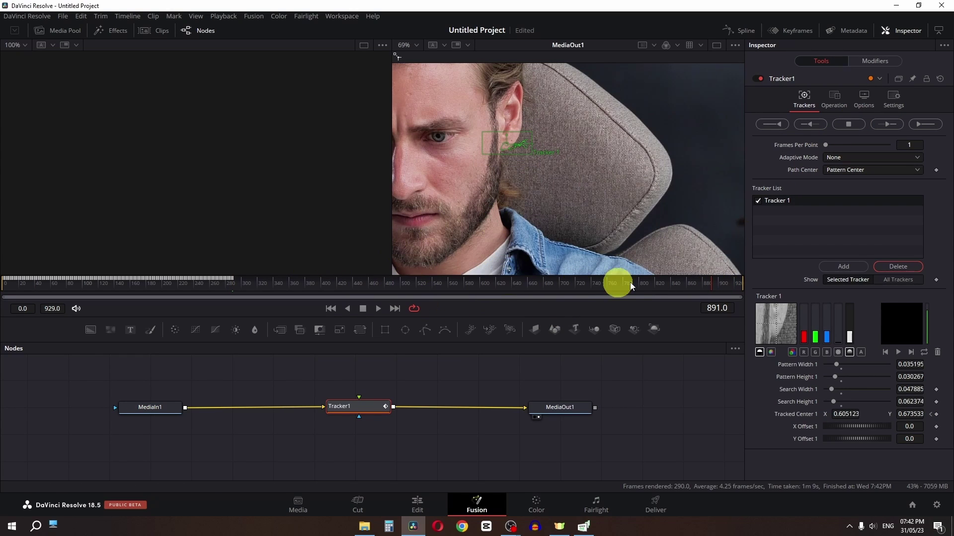
pyautogui.moveTo(742, 280); pyautogui.dragTo(285, 282)
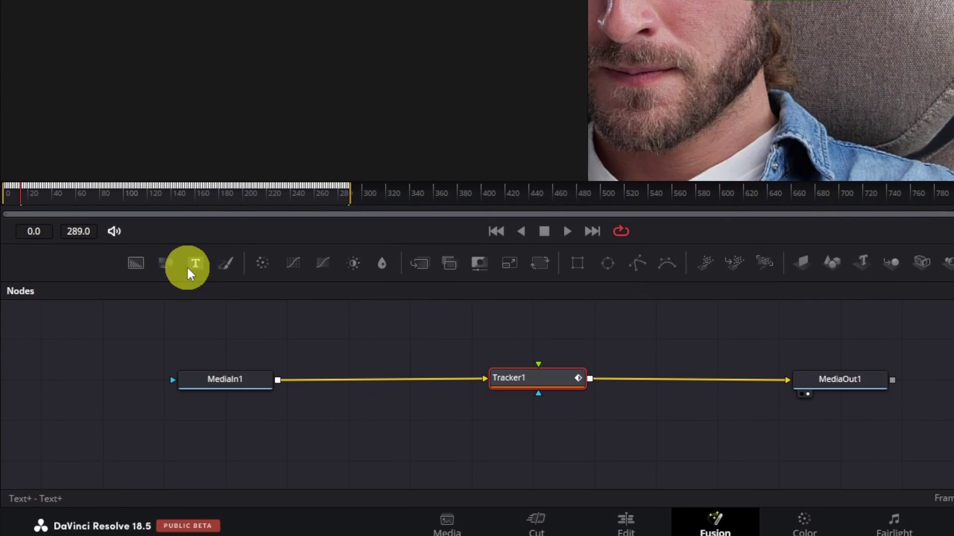
# - Add a Text1 node above the tracker and show it in the left viewer
pyautogui.moveTo(129, 332); pyautogui.dragTo(260, 372)
pyautogui.moveTo(391, 326); pyautogui.dragTo(541, 400)
pyautogui.click(453, 345)
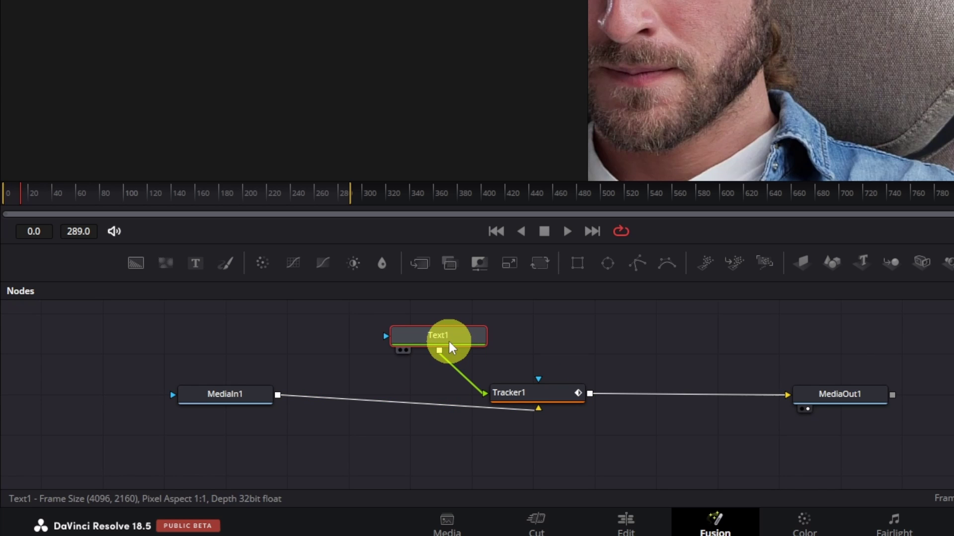
pyautogui.press('1')
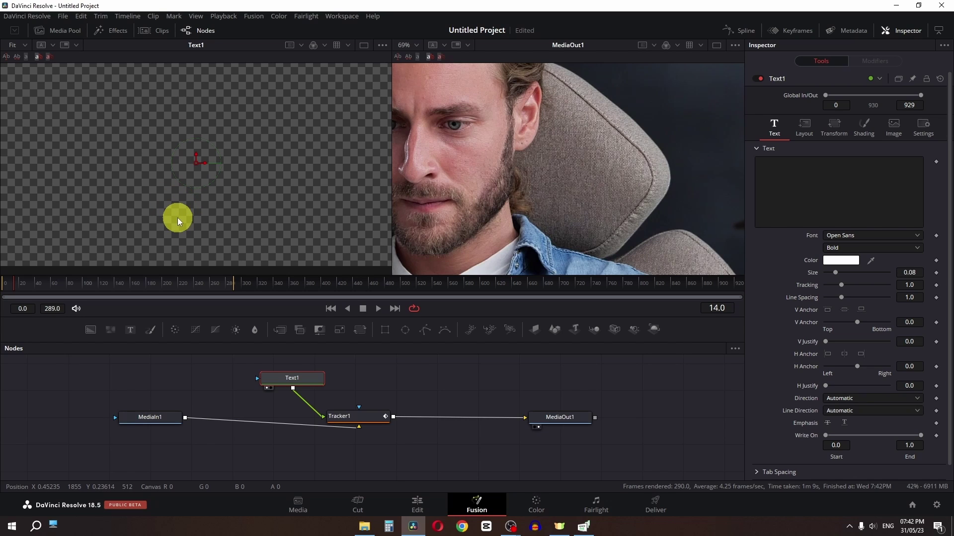
# - Enter 'Hi Whats up' as the text and connect Text1 as Tracker1's foreground
pyautogui.click(780, 189)
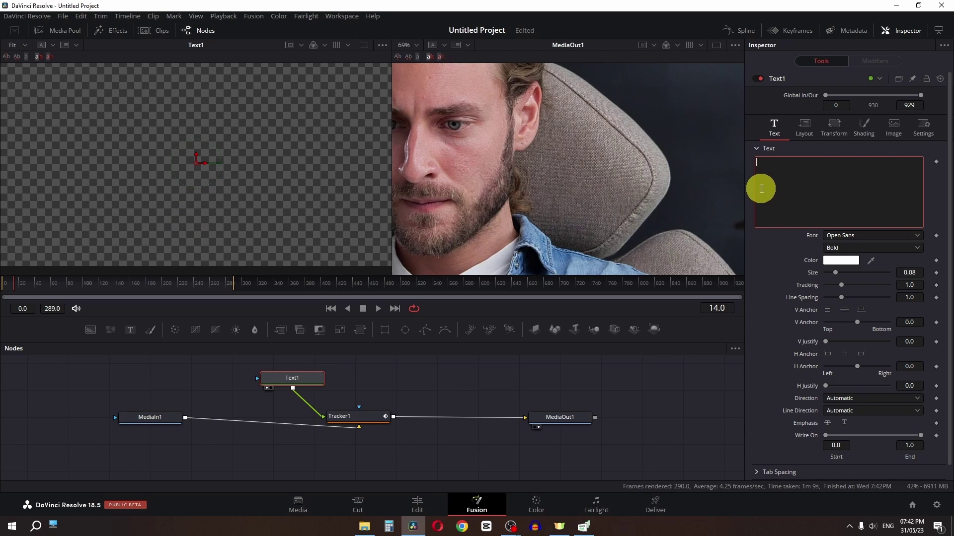
pyautogui.write('Hi Whats up')
pyautogui.moveTo(290, 376); pyautogui.dragTo(339, 376)
pyautogui.hotkey('ctrl', 't')
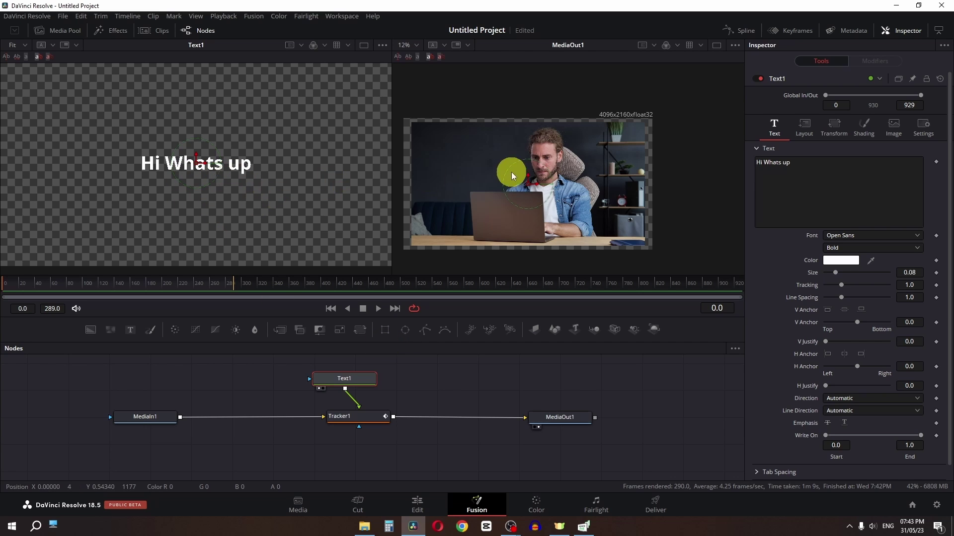
# - Set Tracker1's operation to Match Move
pyautogui.click(352, 419)
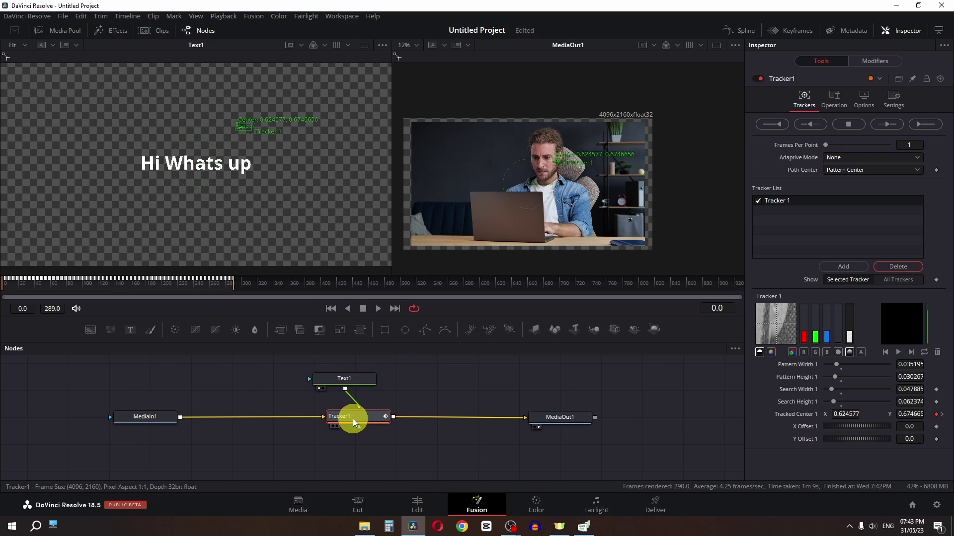
pyautogui.click(833, 98)
pyautogui.click(845, 122)
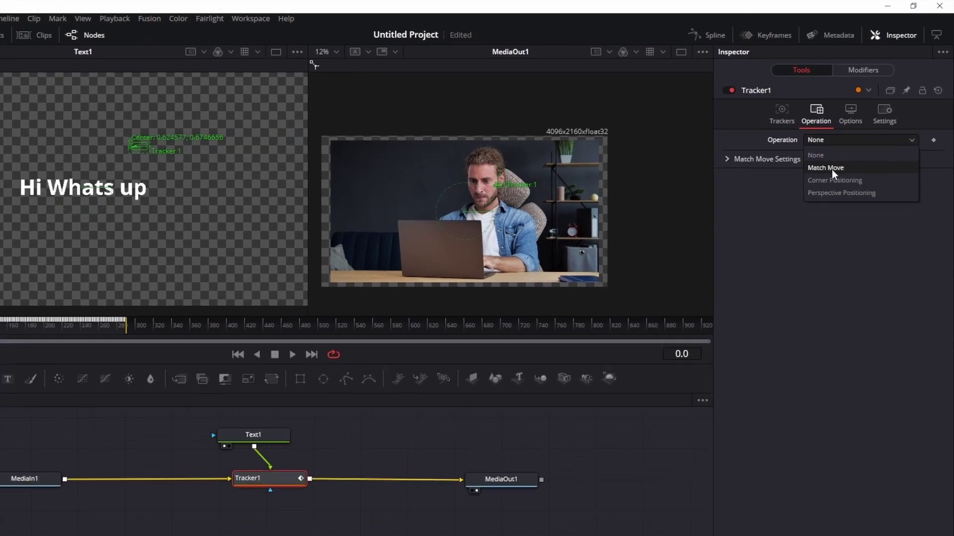
pyautogui.click(833, 169)
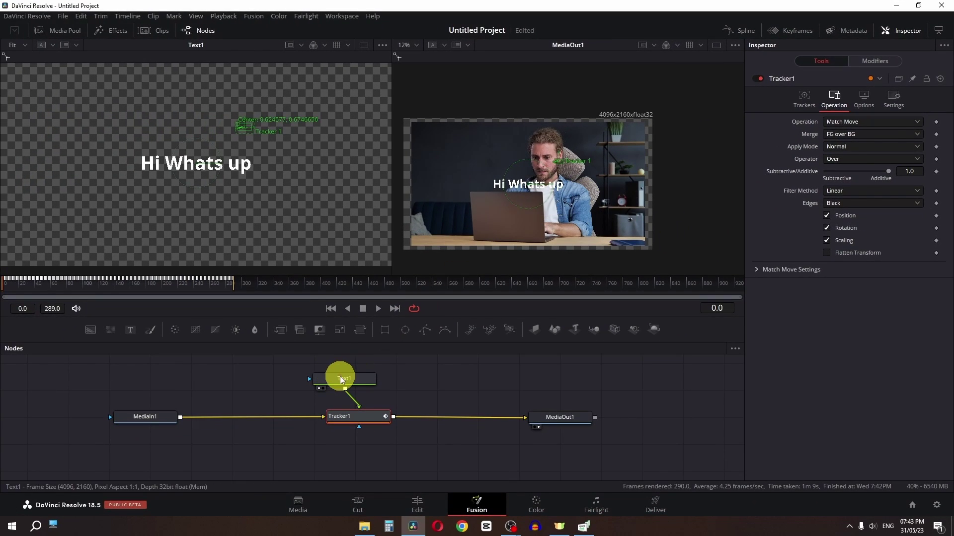
# - Place the text beside the man's head at size 0.0669 and play to check it
pyautogui.click(341, 378)
pyautogui.moveTo(528, 188); pyautogui.dragTo(597, 169)
pyautogui.click(853, 351)
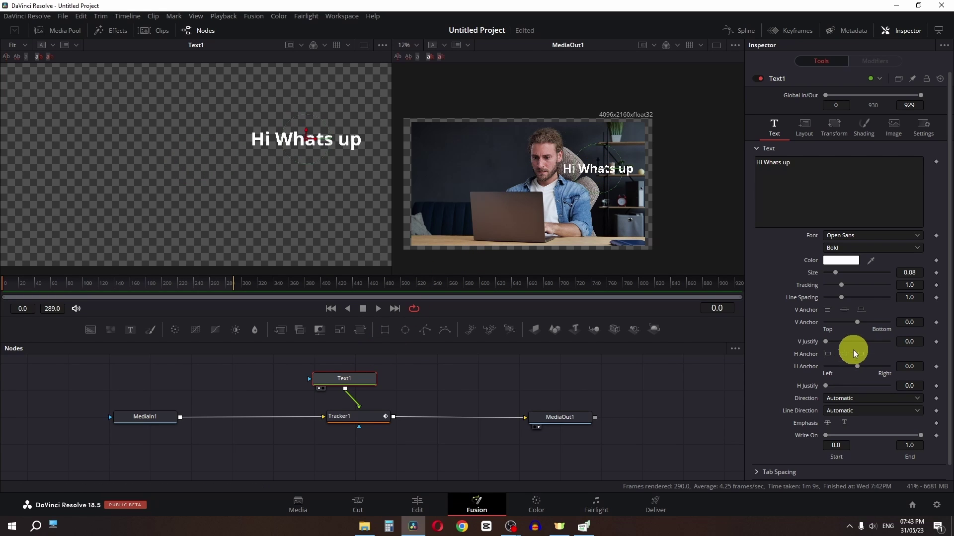
pyautogui.moveTo(836, 275); pyautogui.dragTo(833, 273)
pyautogui.moveTo(599, 169); pyautogui.dragTo(585, 170)
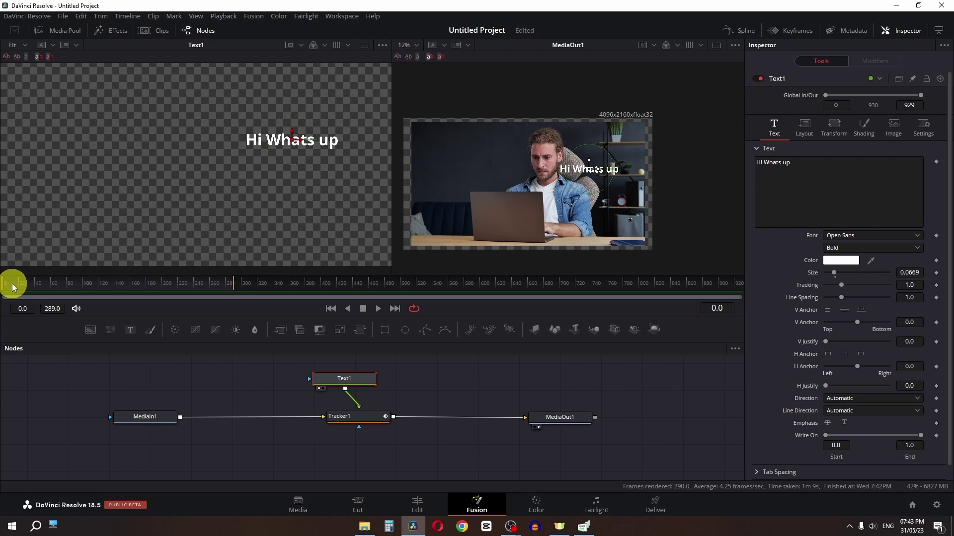
pyautogui.press('space')
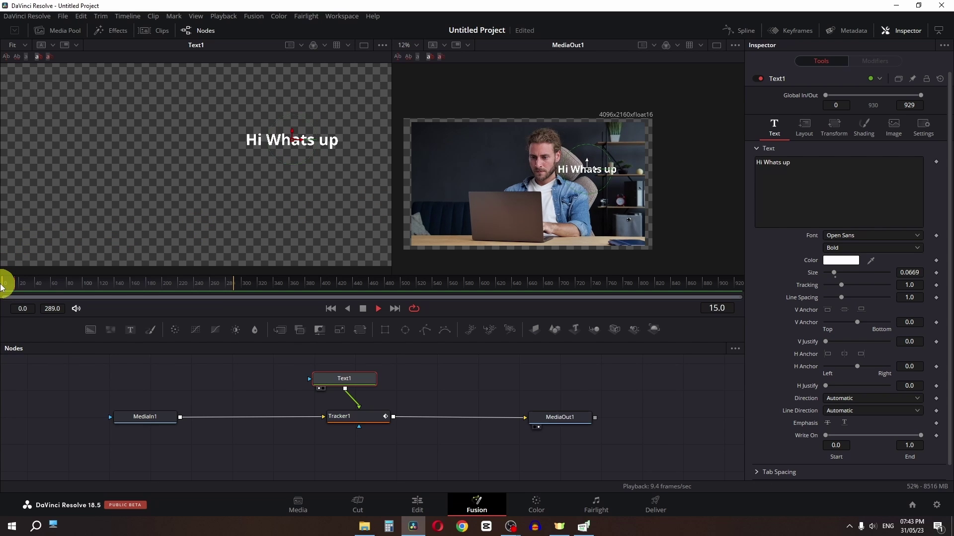
pyautogui.scroll(3, 600, 179)
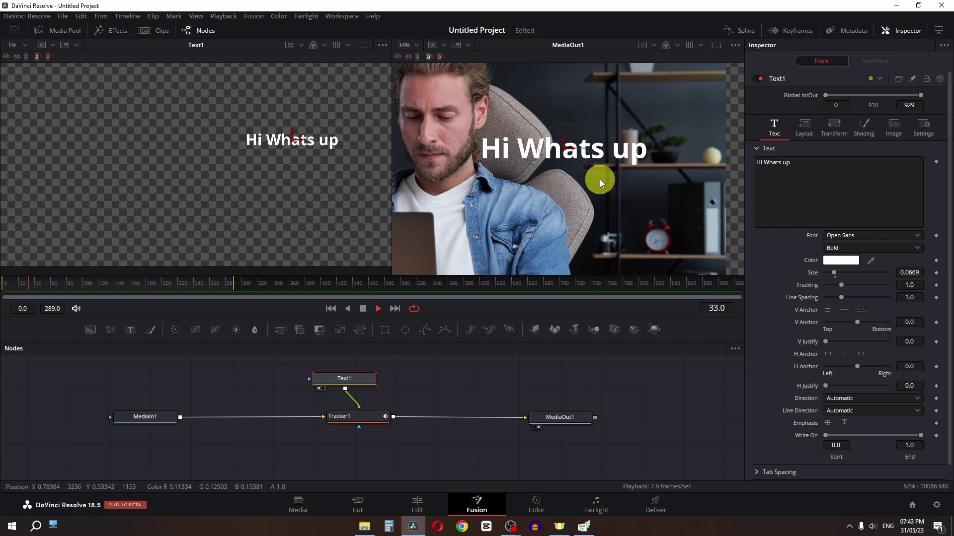
pyautogui.press('space')
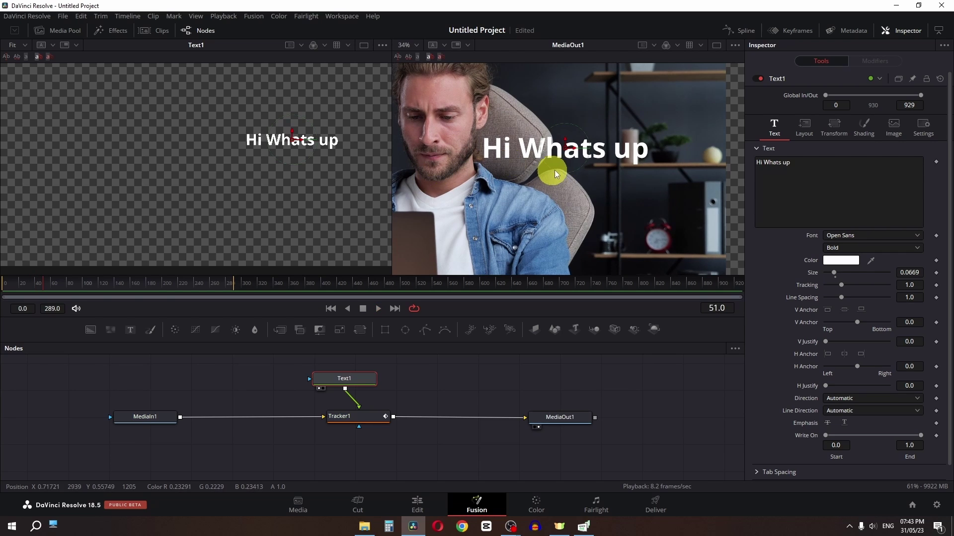
# - Turn off Rotation and Scaling in the match move, leaving Position only, and replay
pyautogui.click(351, 419)
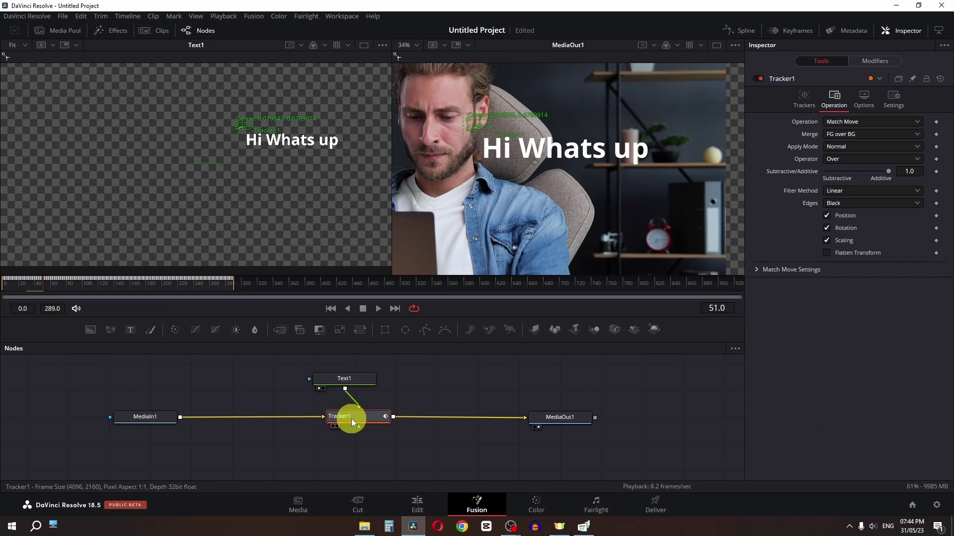
pyautogui.click(827, 228)
pyautogui.click(30, 286)
pyautogui.press('space')
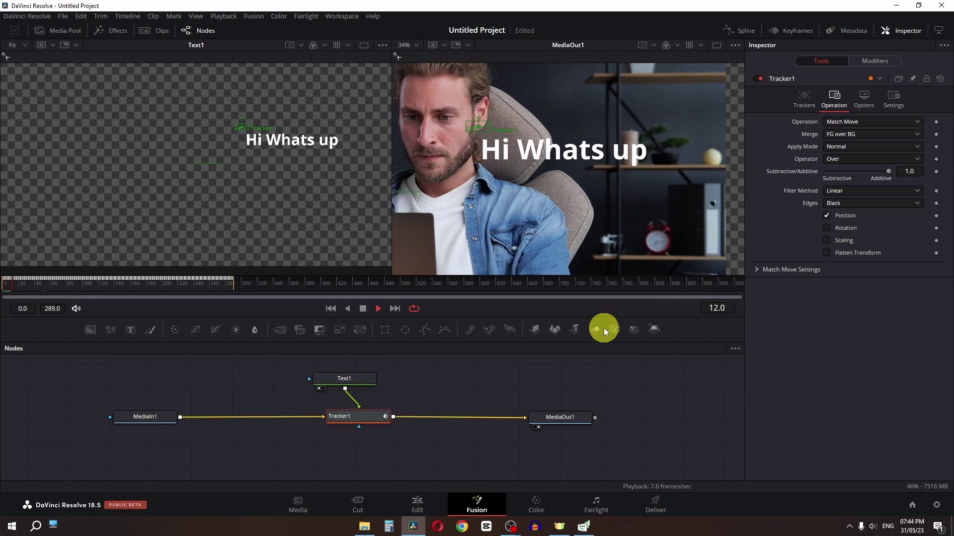
pyautogui.press('space')
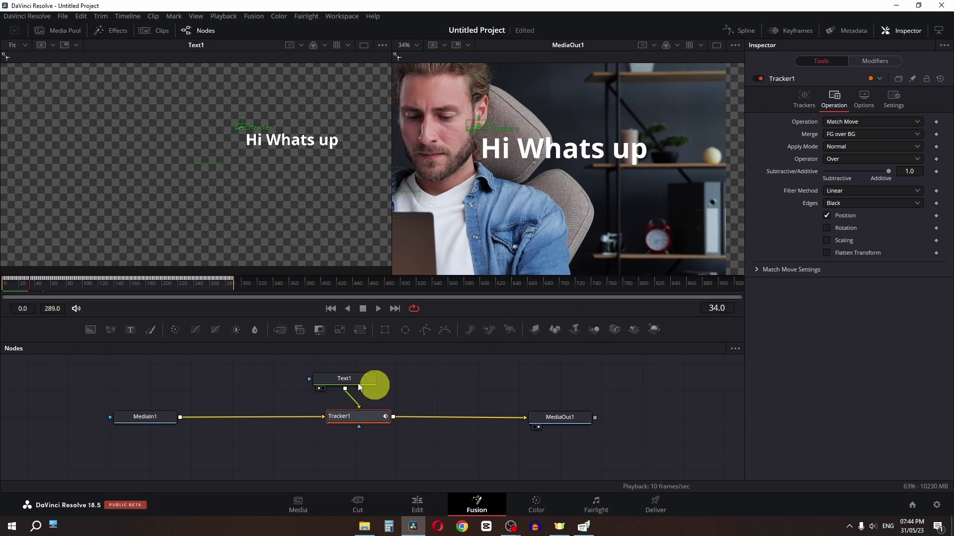
# - Set Text1's Global Out to 29 and scrub to confirm the text disappears at frame 30
pyautogui.click(350, 378)
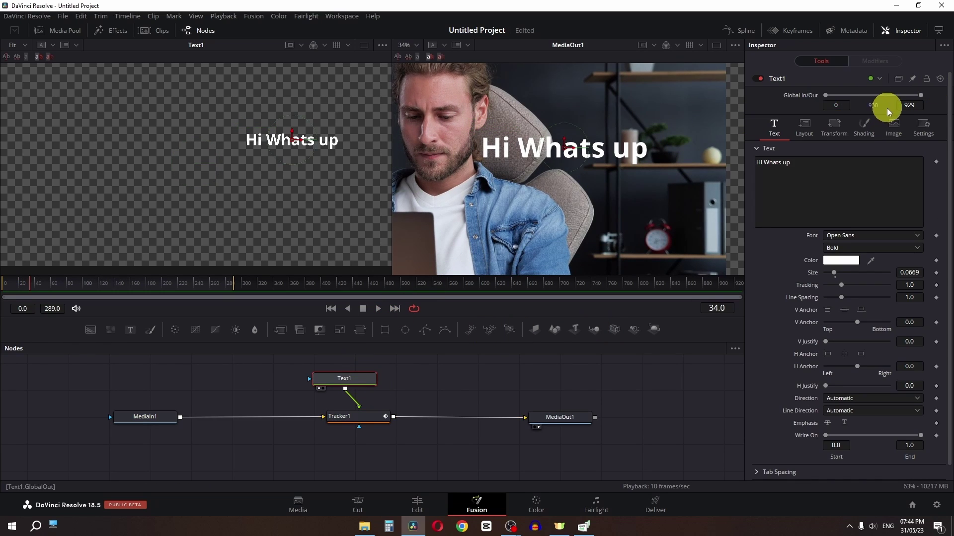
pyautogui.click(7, 282)
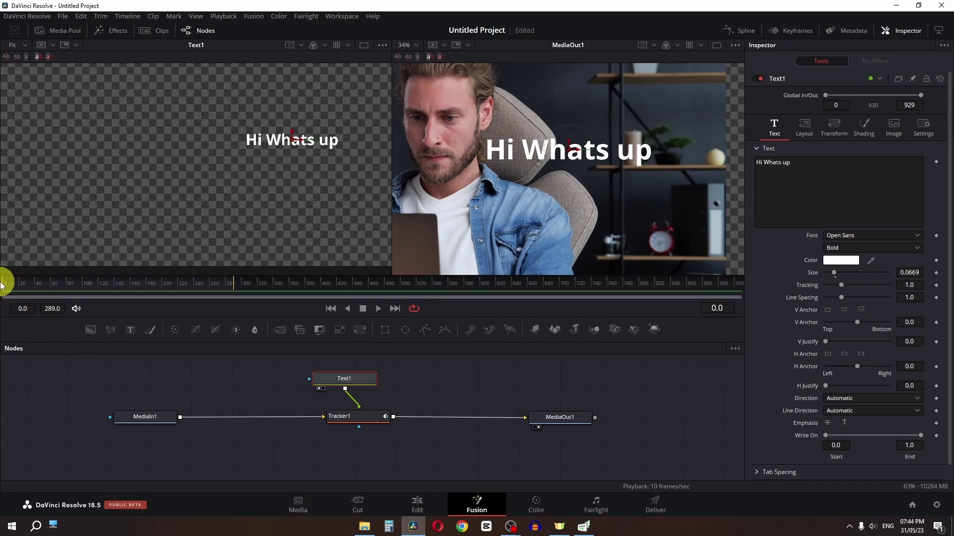
pyautogui.moveTo(4, 285); pyautogui.dragTo(26, 286)
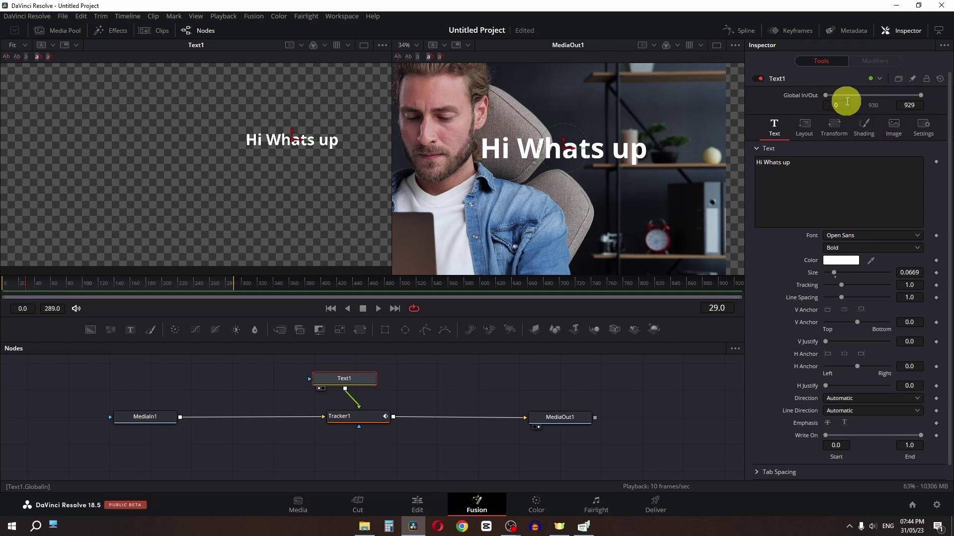
pyautogui.click(915, 104)
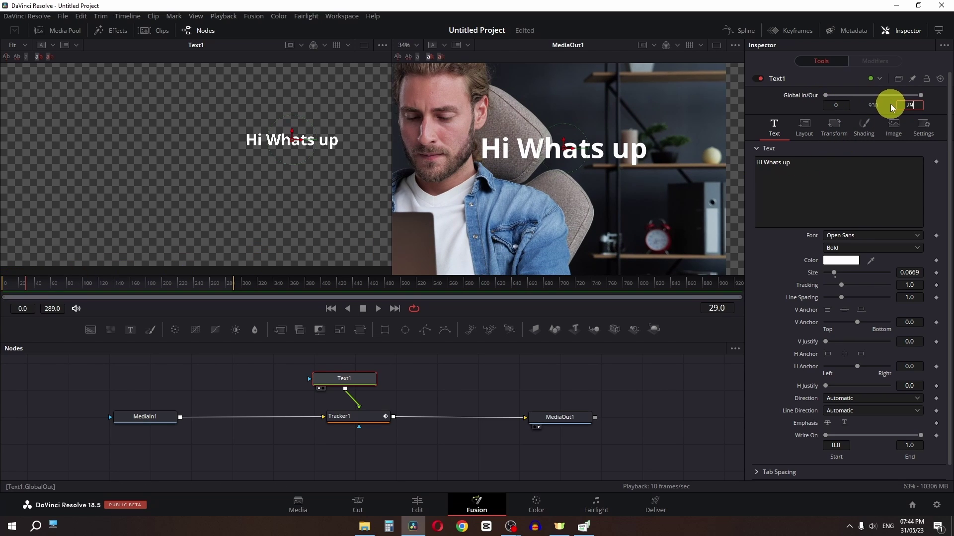
pyautogui.write('29')
pyautogui.press('Tab')
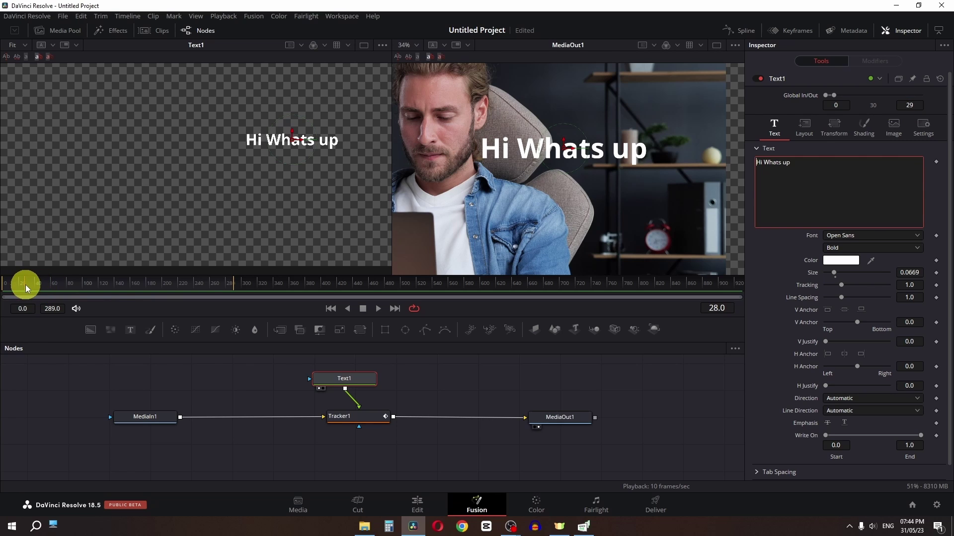
pyautogui.click(26, 284)
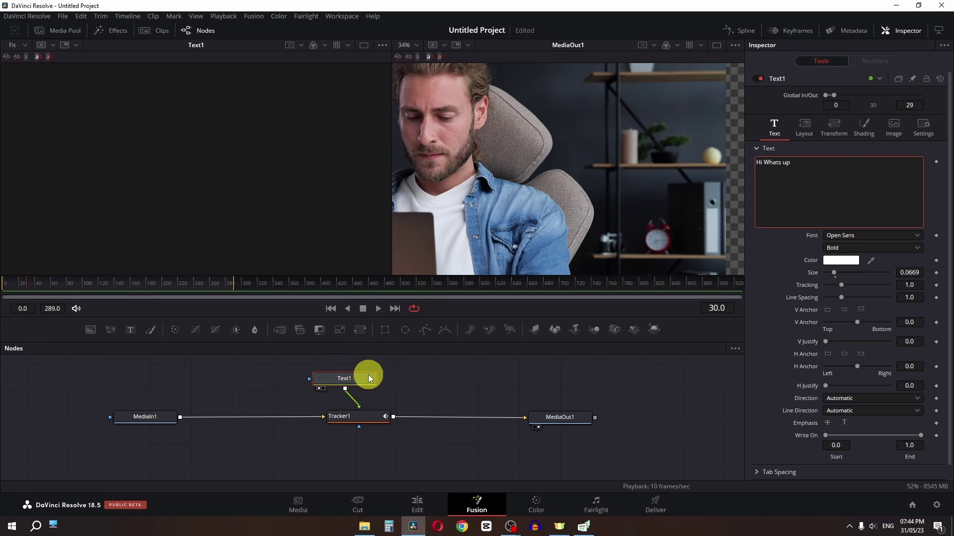
pyautogui.click(38, 289)
pyautogui.click(7, 283)
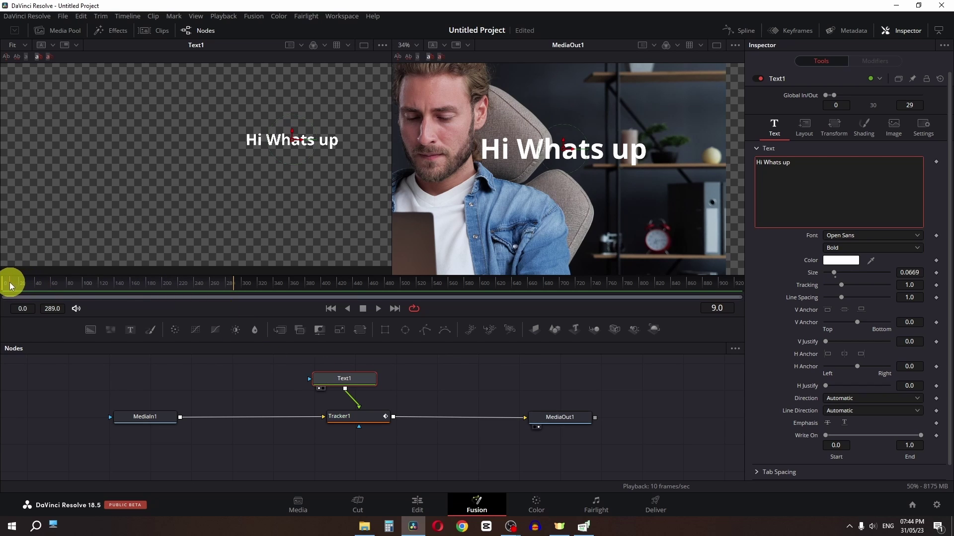
pyautogui.click(357, 372)
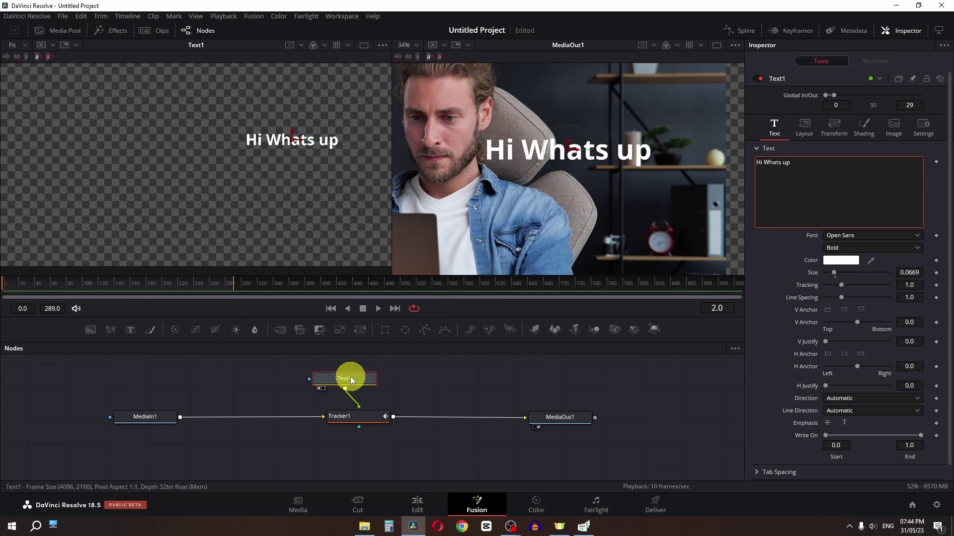
# - Apply a Follower modifier to the text and show its per-character Transform controls
pyautogui.click(806, 171)
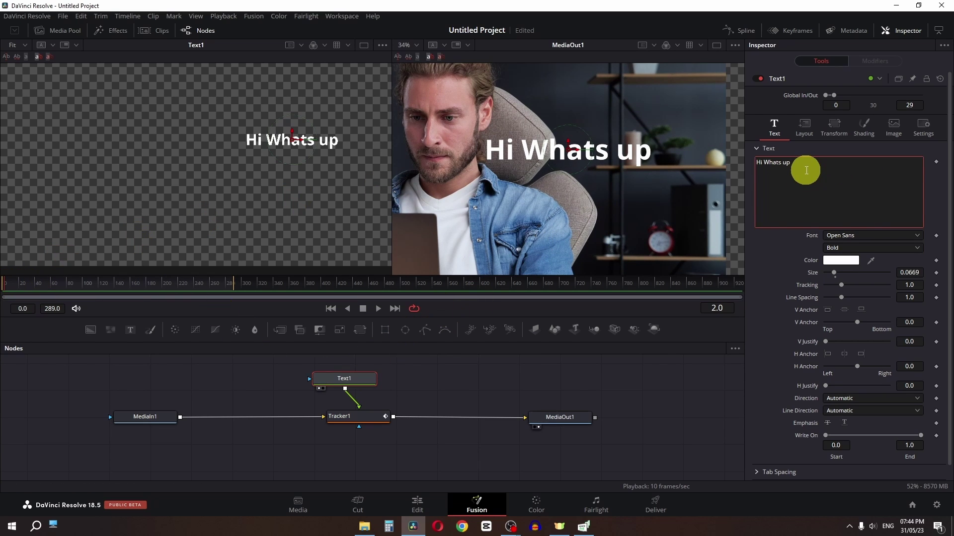
pyautogui.rightClick(805, 170)
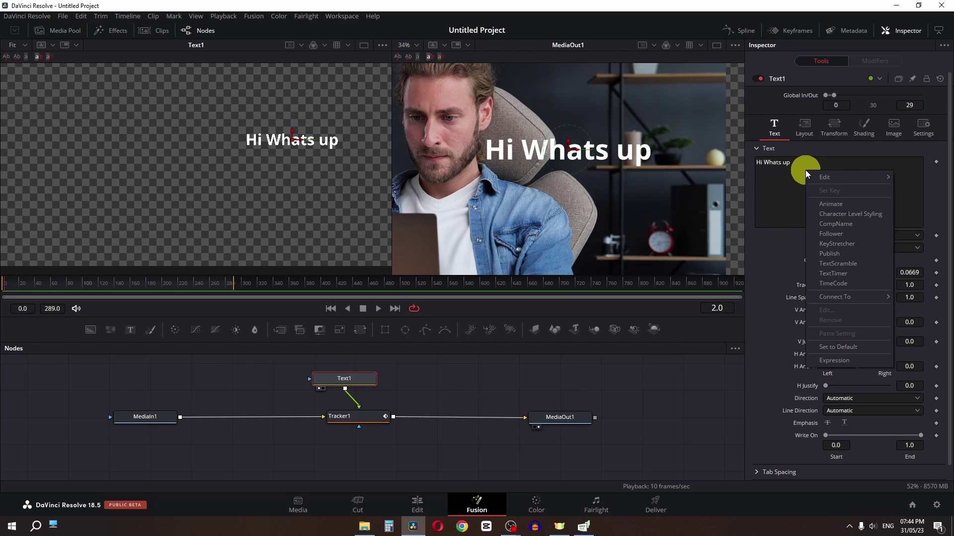
pyautogui.click(838, 233)
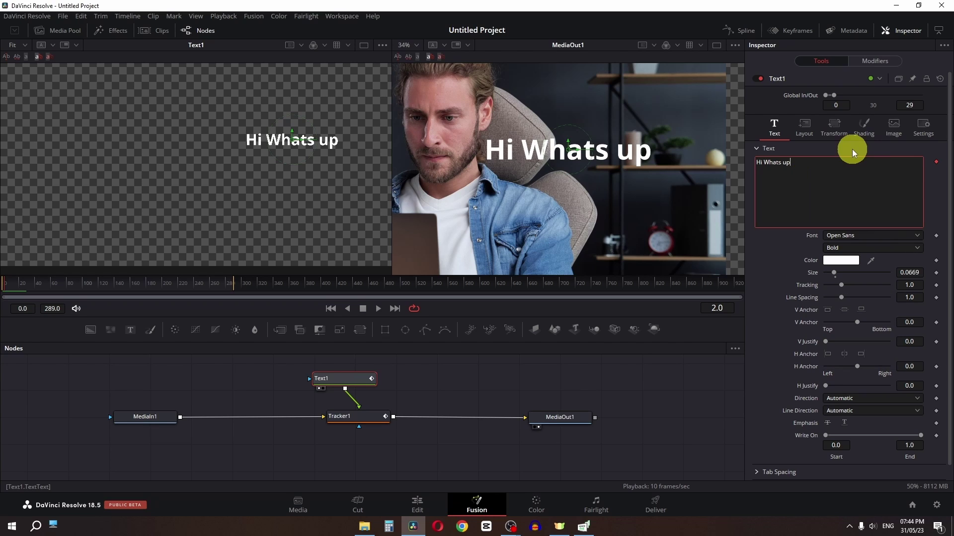
pyautogui.click(875, 61)
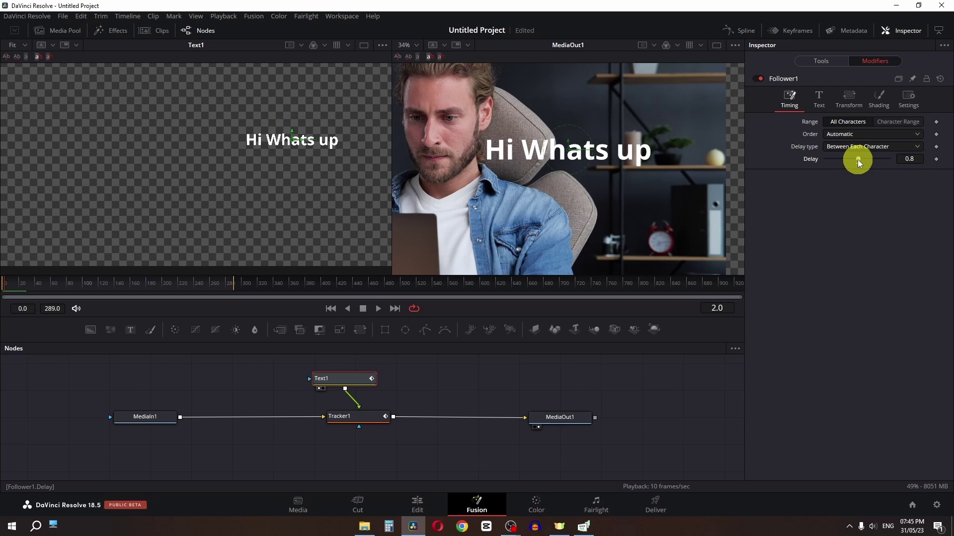
pyautogui.click(836, 99)
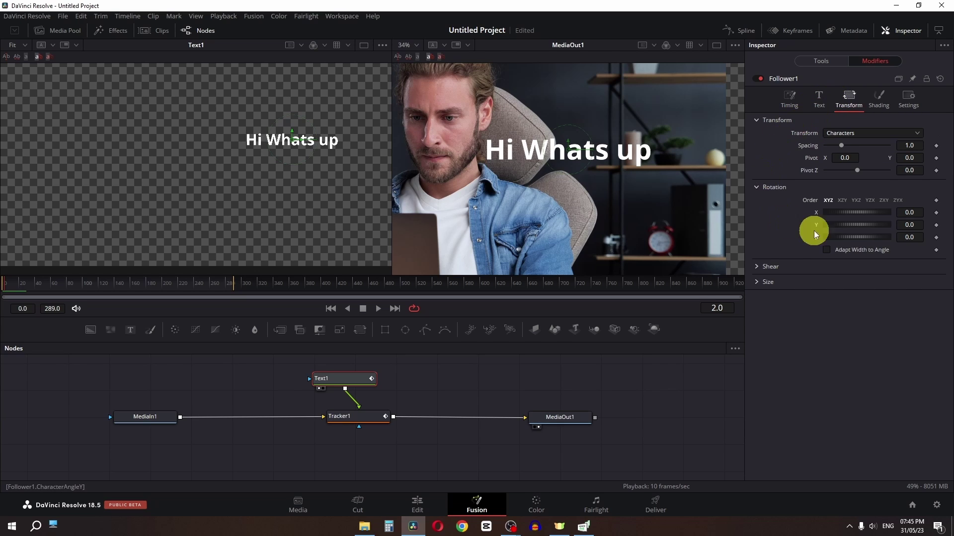
# - Keyframe character Rotation X near 86 at the start, then lower it a few frames later
pyautogui.moveTo(848, 213); pyautogui.dragTo(880, 216)
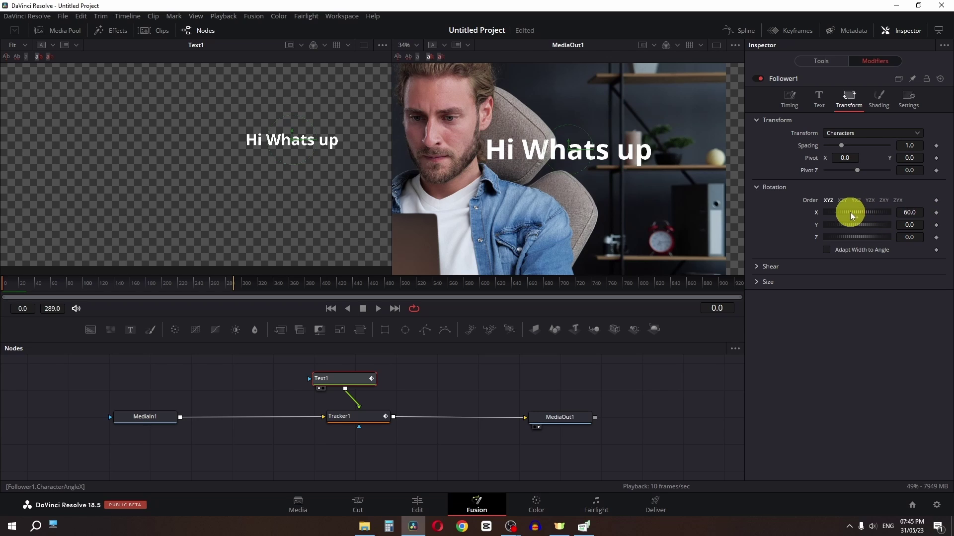
pyautogui.click(936, 212)
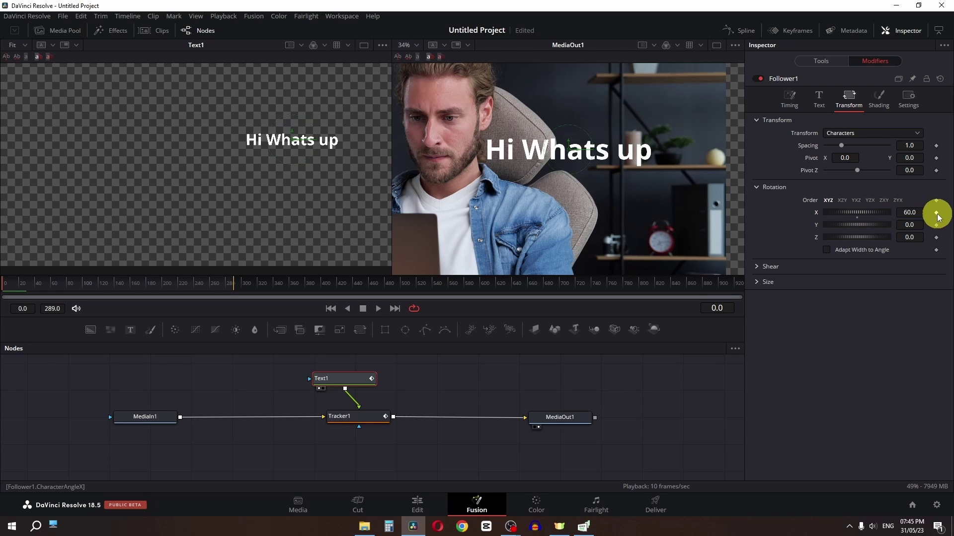
pyautogui.moveTo(860, 213); pyautogui.dragTo(865, 214)
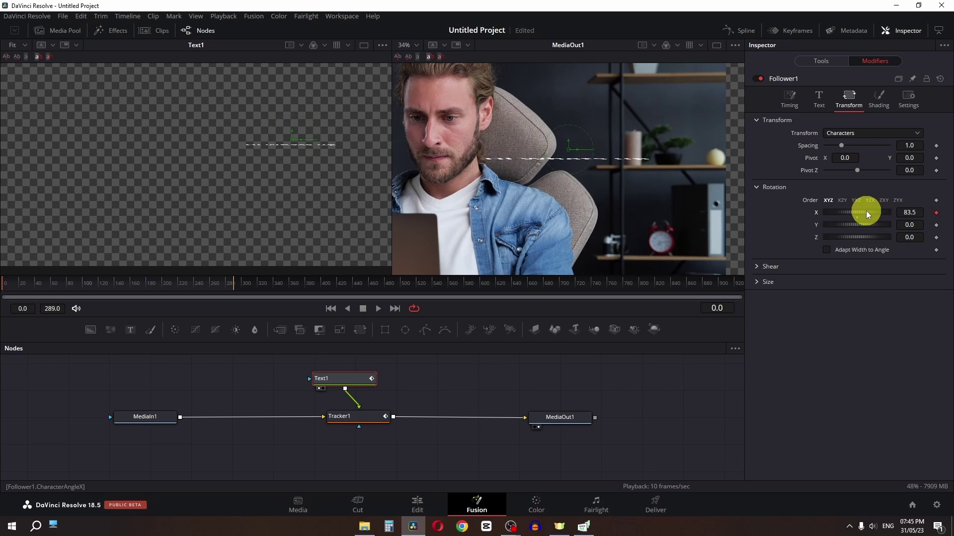
pyautogui.click(15, 281)
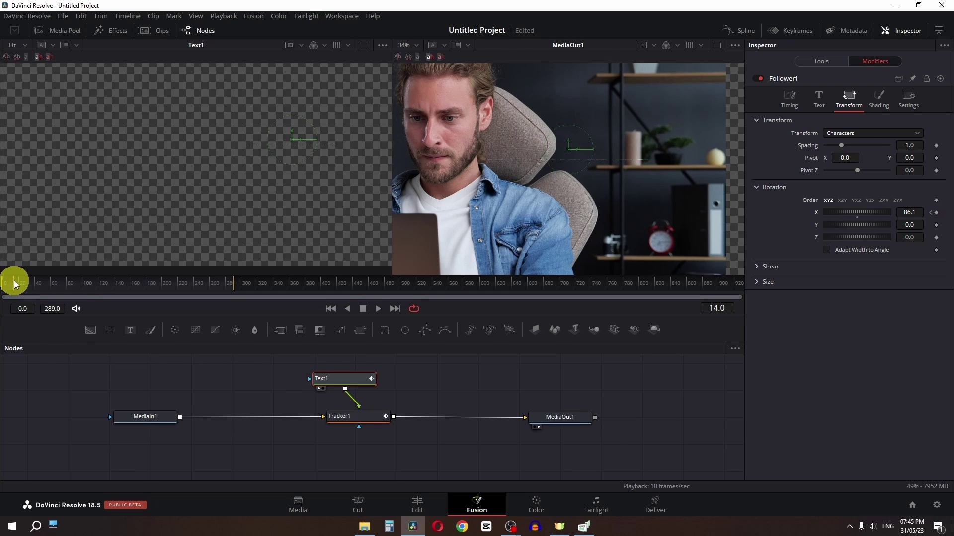
pyautogui.moveTo(15, 285); pyautogui.dragTo(16, 285)
pyautogui.moveTo(826, 212)
pyautogui.mouseDown()
pyautogui.moveTo(836, 213)
pyautogui.moveTo(811, 213)
pyautogui.mouseUp()
pyautogui.moveTo(7, 281); pyautogui.dragTo(2, 282)
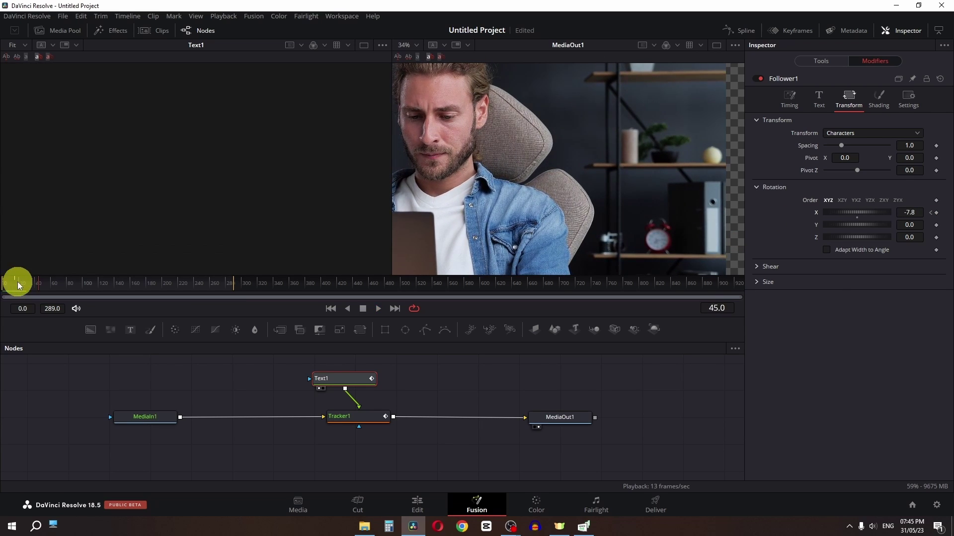
pyautogui.click(348, 415)
# - Enable motion blur in Tracker1's settings
pyautogui.click(898, 97)
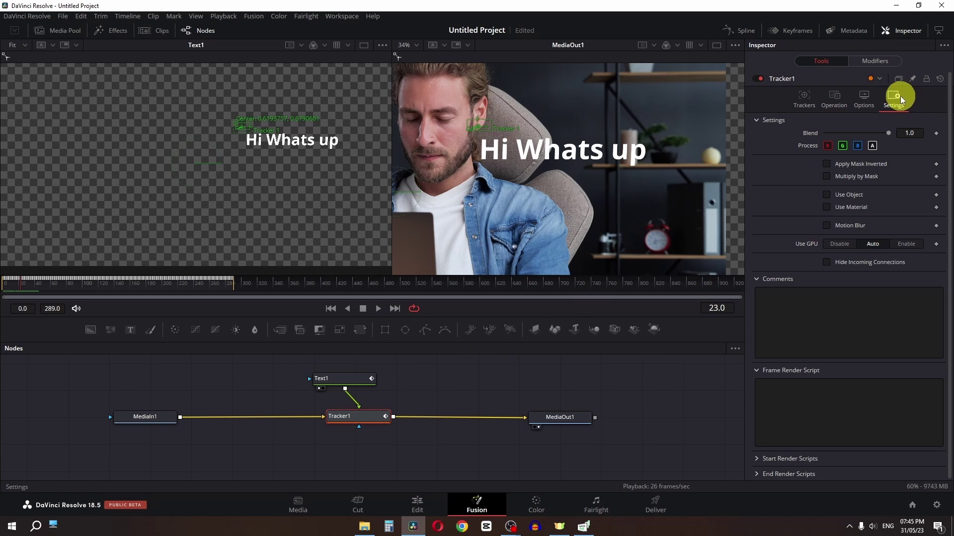
pyautogui.click(853, 62)
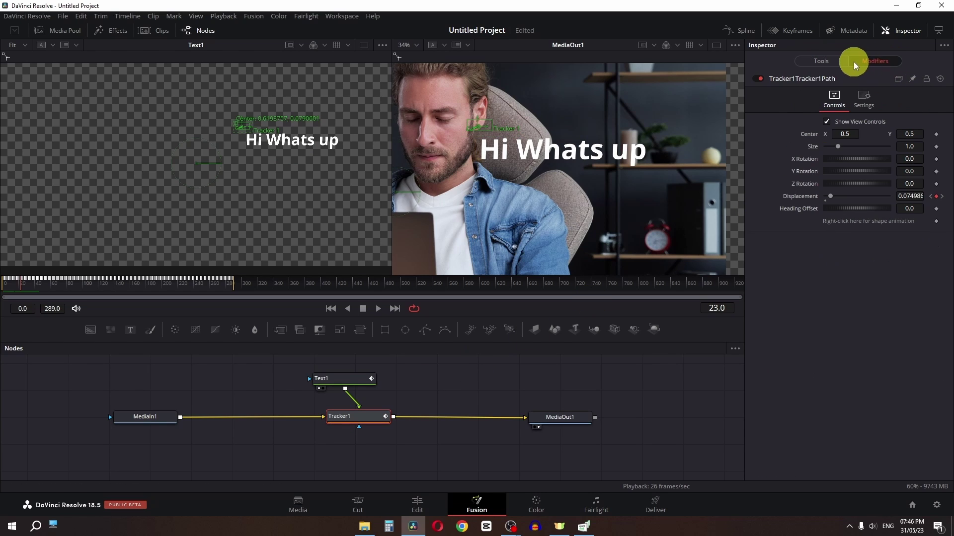
pyautogui.click(820, 62)
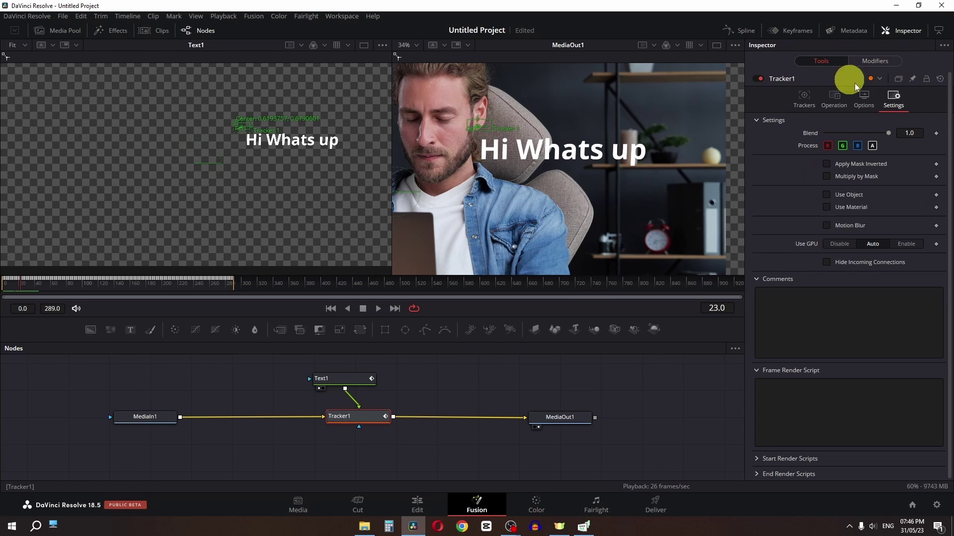
pyautogui.click(827, 226)
# - Group Text1 and Tracker1 as Group1, paste a duplicate Group1_1, and expand it to Text1_1
pyautogui.keyDown('ctrl'); pyautogui.click(341, 379); pyautogui.keyUp('ctrl')
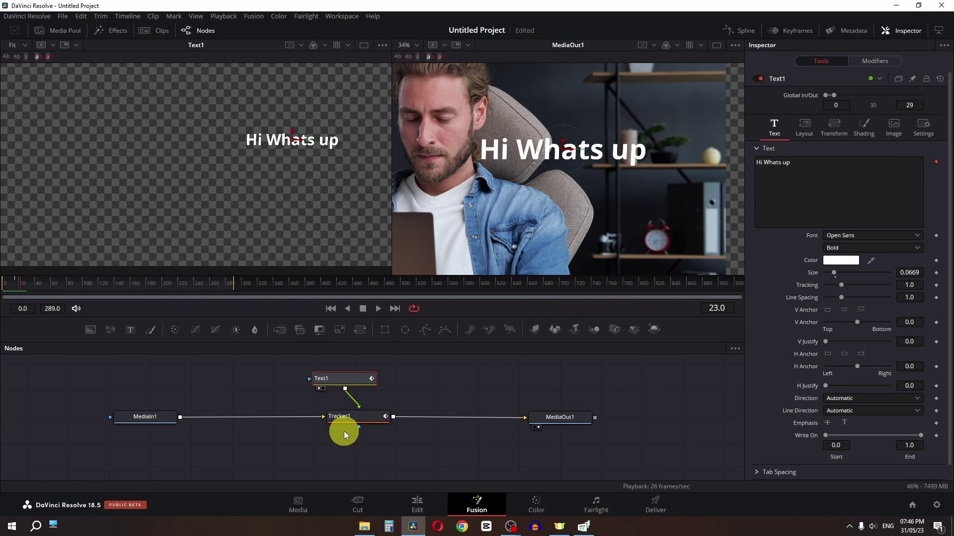
pyautogui.click(337, 377)
pyautogui.rightClick(337, 378)
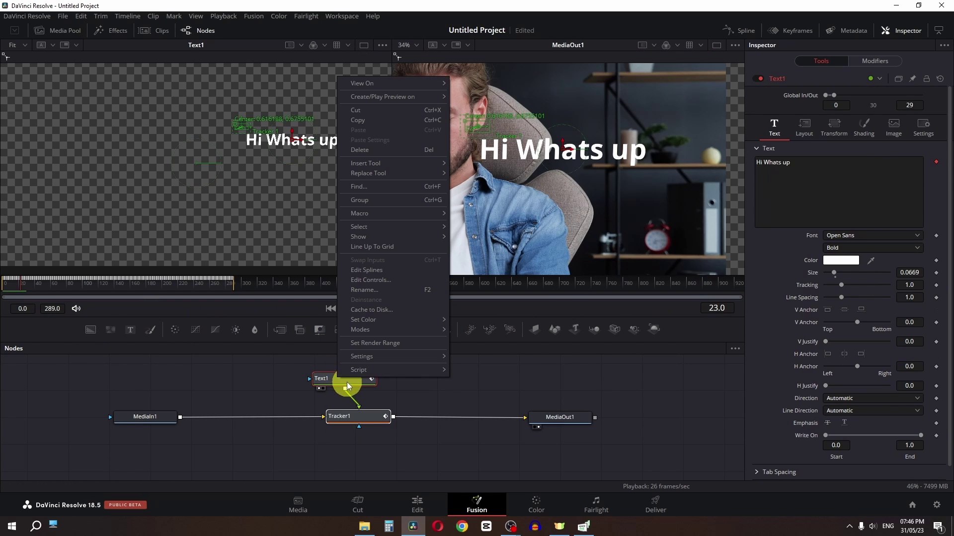
pyautogui.click(359, 200)
pyautogui.click(257, 391)
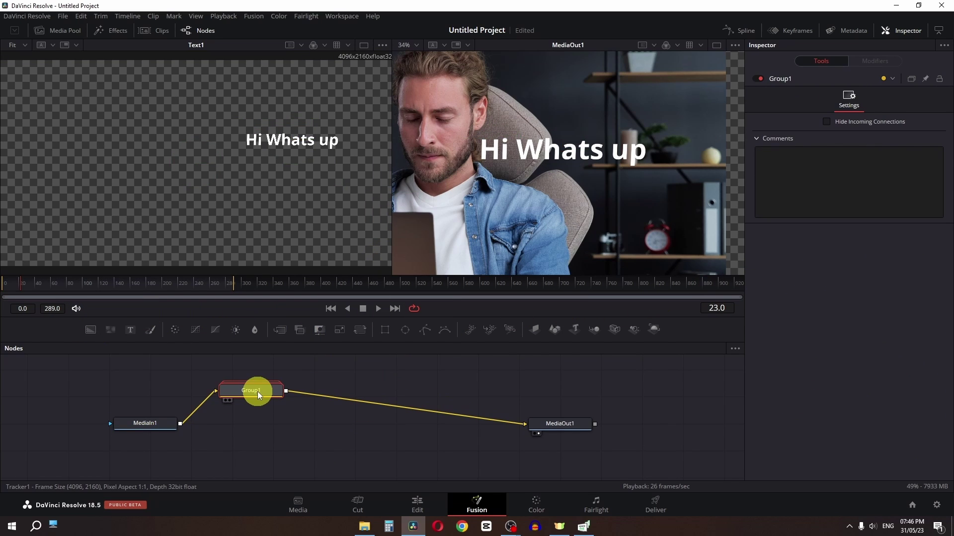
pyautogui.hotkey('ctrl', 'v')
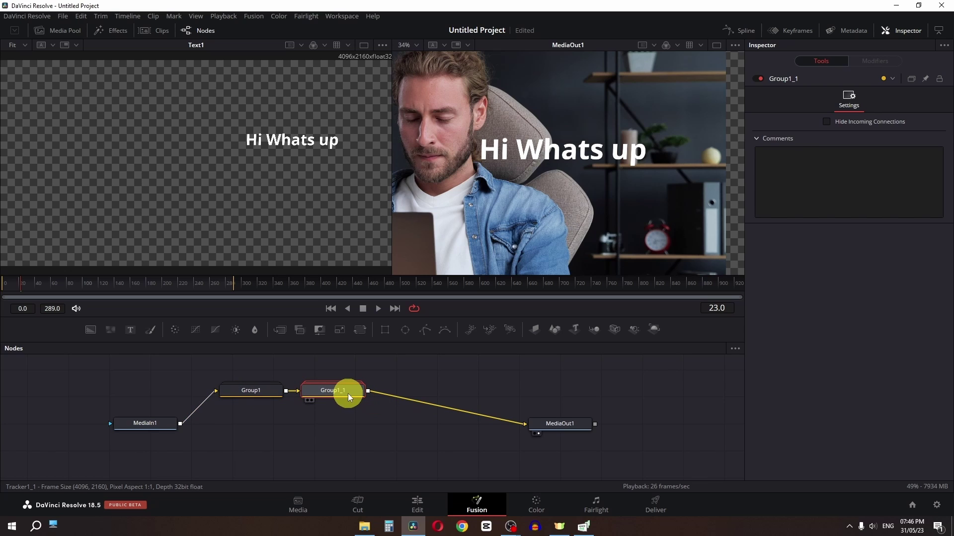
pyautogui.doubleClick(343, 392)
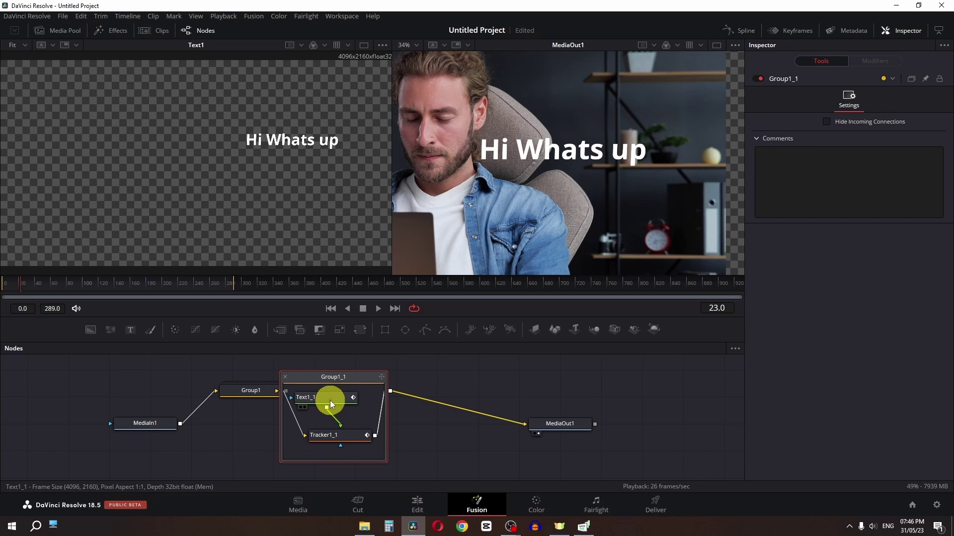
pyautogui.click(329, 401)
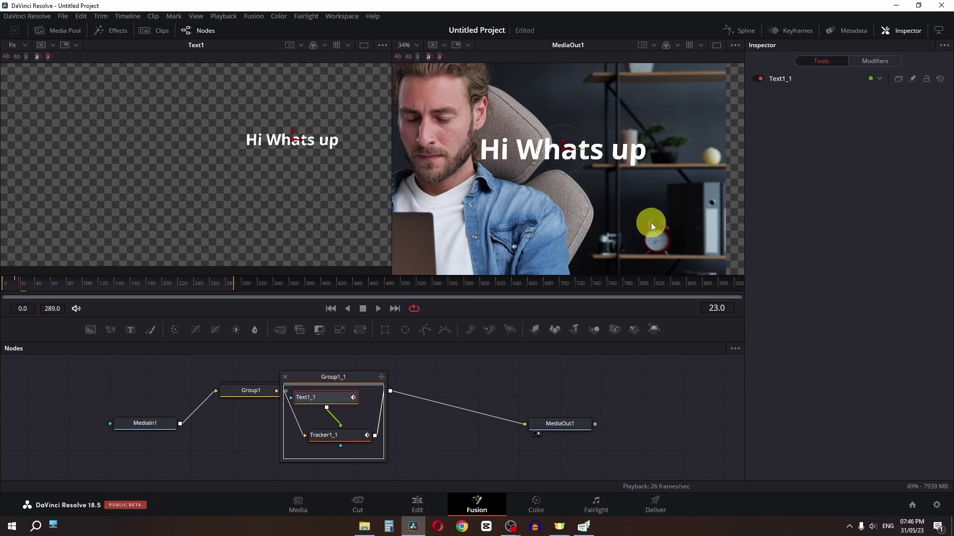
# - Change Text1_1's wording to 'My Name IS'
pyautogui.click(791, 78)
pyautogui.click(793, 177)
pyautogui.write('My Name IS')
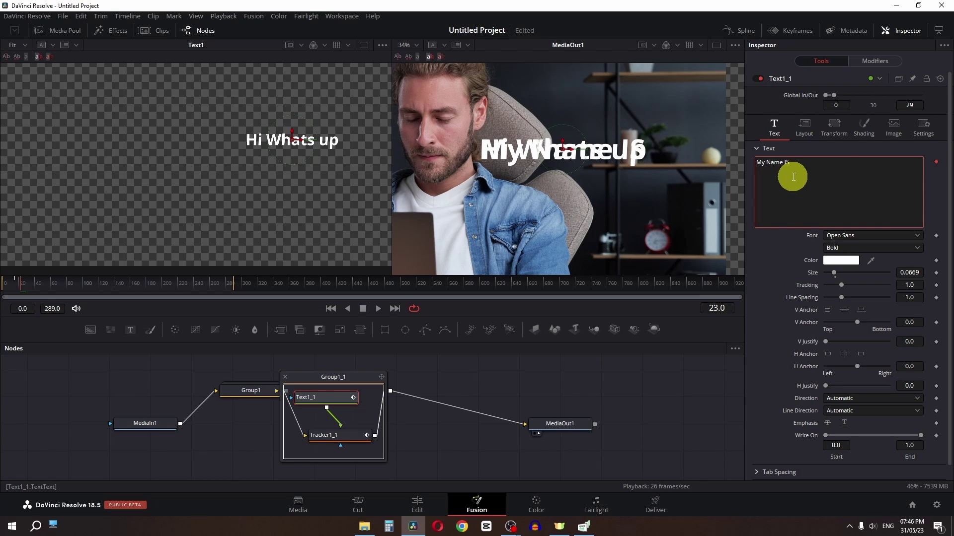
# - Set Text1_1's Global In to 30 and Global Out to 60, then play from frame 0
pyautogui.click(834, 106)
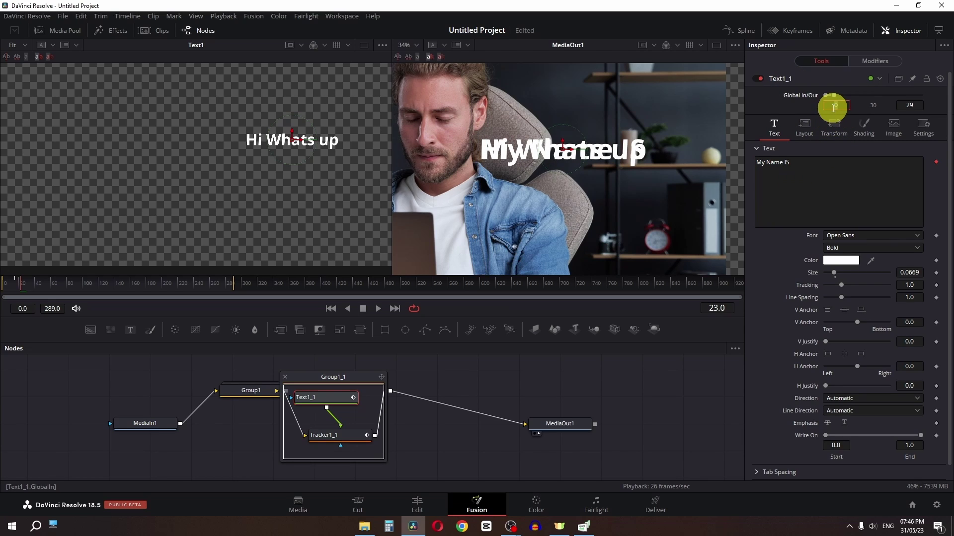
pyautogui.write('30')
pyautogui.click(909, 105)
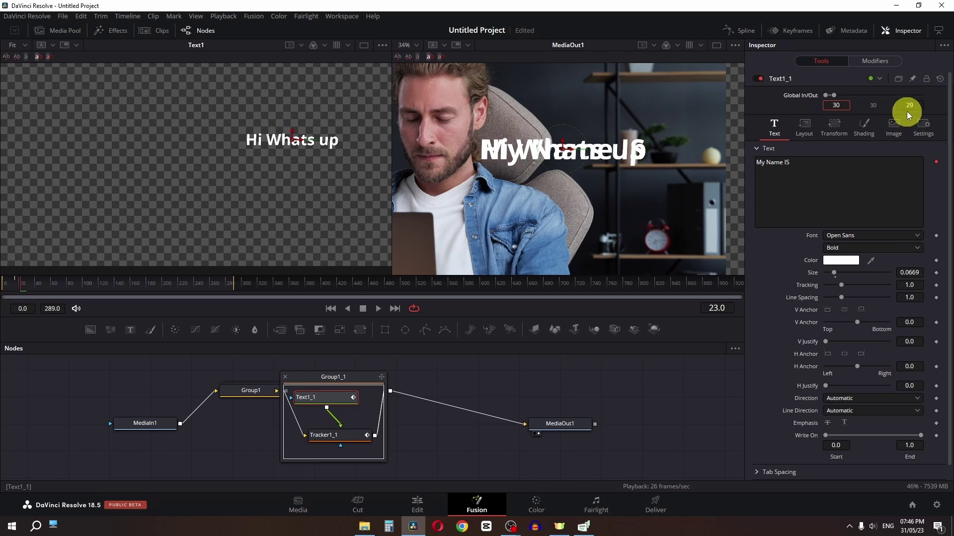
pyautogui.write('60')
pyautogui.press('Tab')
pyautogui.click(2, 283)
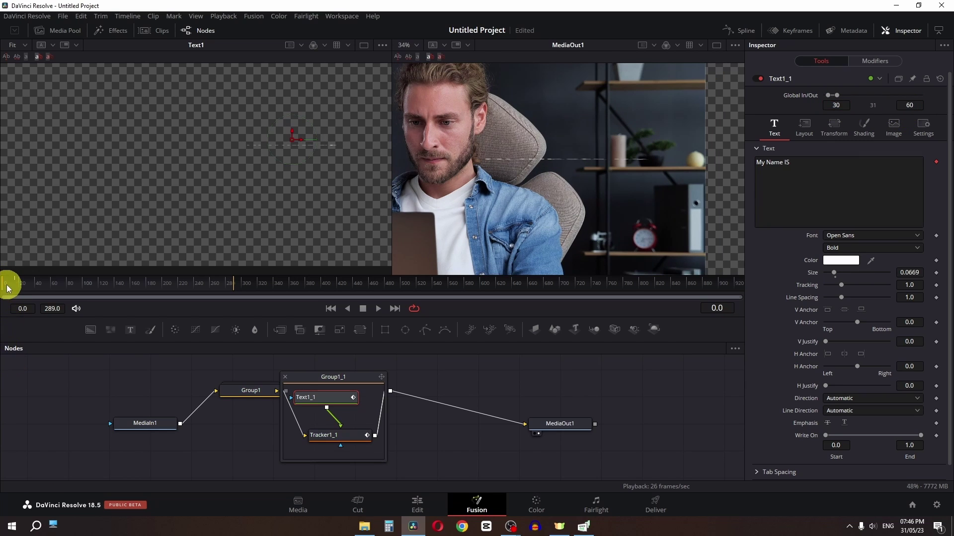
pyautogui.press('space')
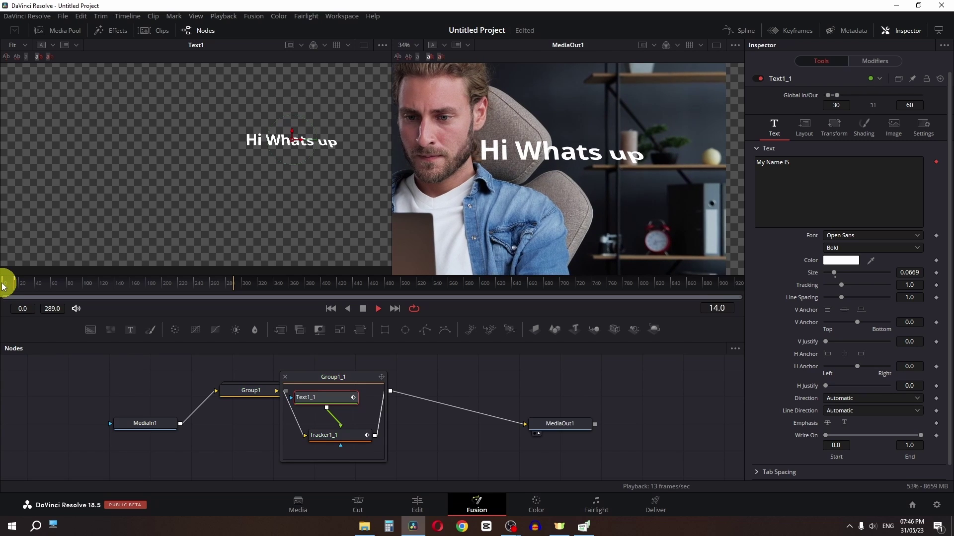
pyautogui.press('space')
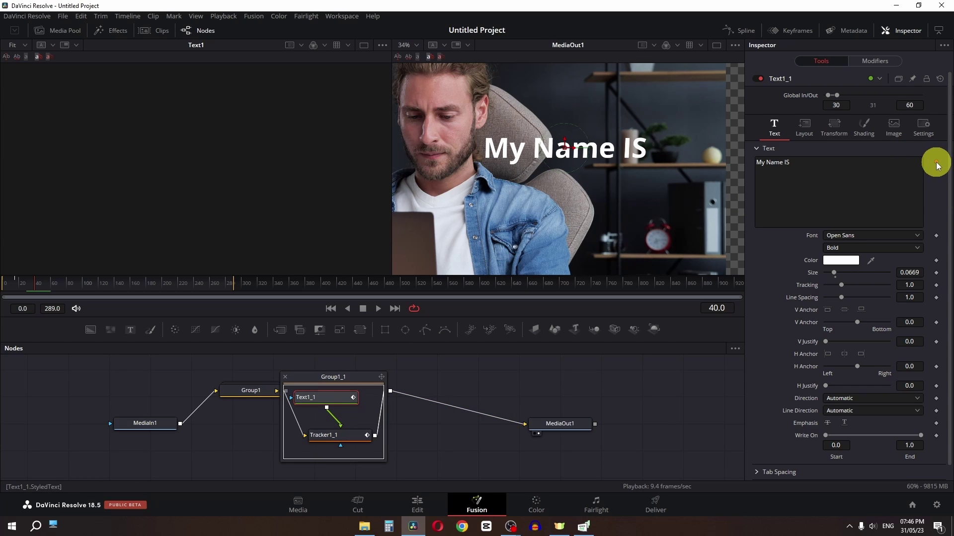
# - Add Character Level Styling to Text1_1 and view it in the left viewer
pyautogui.rightClick(812, 180)
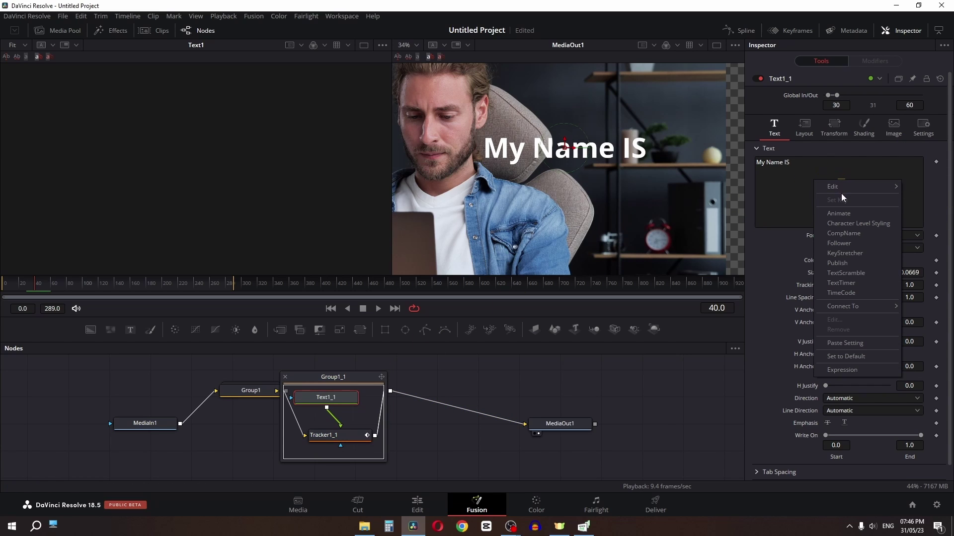
pyautogui.click(842, 225)
pyautogui.click(320, 398)
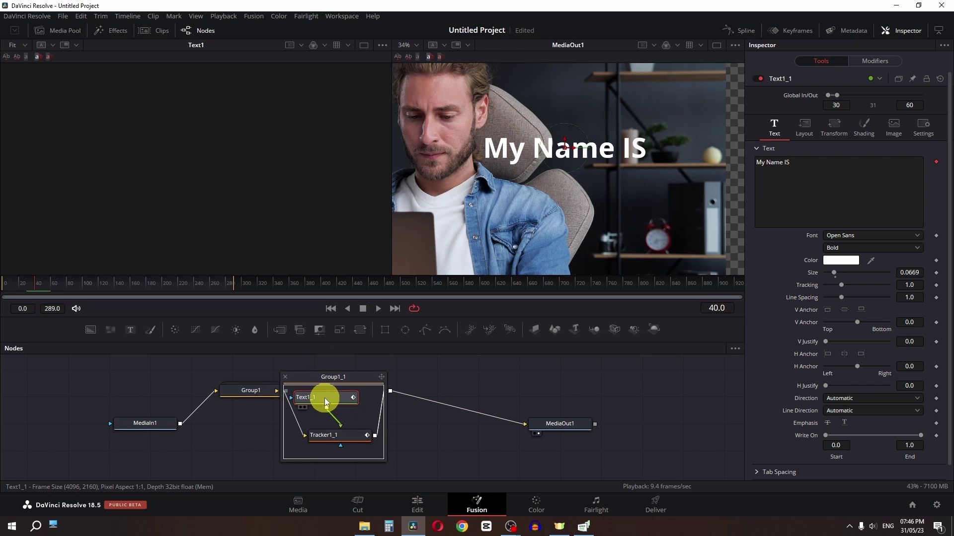
pyautogui.press('1')
pyautogui.scroll(5, 267, 218)
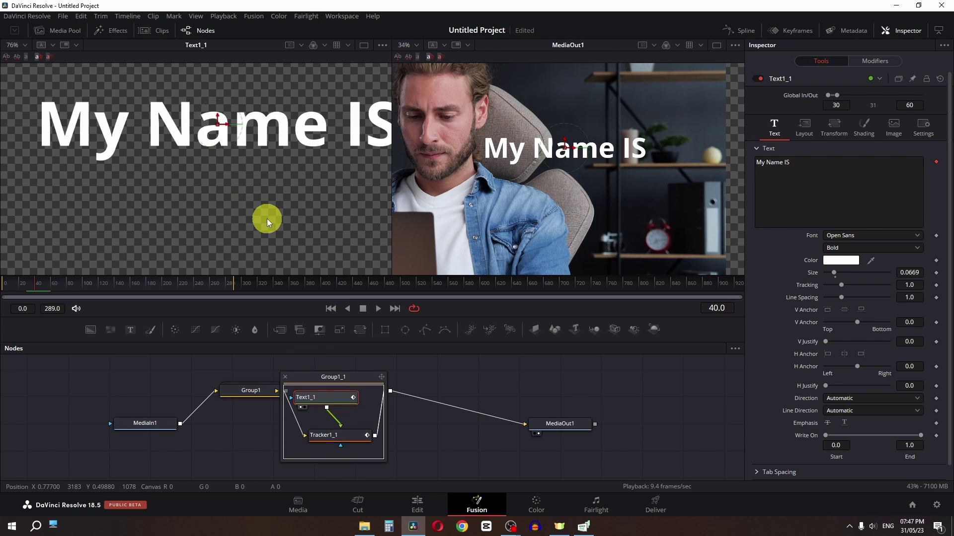
pyautogui.scroll(-2, 267, 218)
pyautogui.scroll(-2, 207, 186)
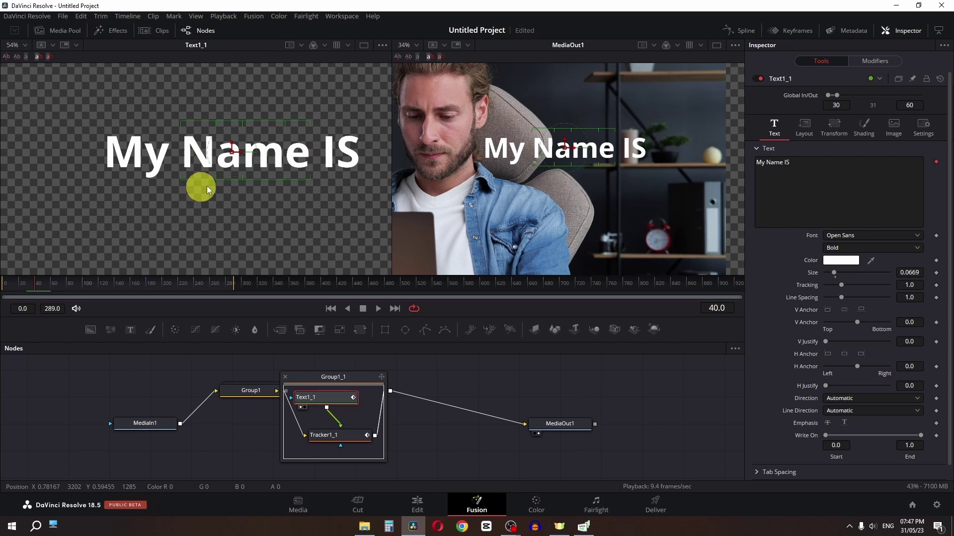
# - Make the word 'Name' yellow and Bold Italic
pyautogui.click(870, 60)
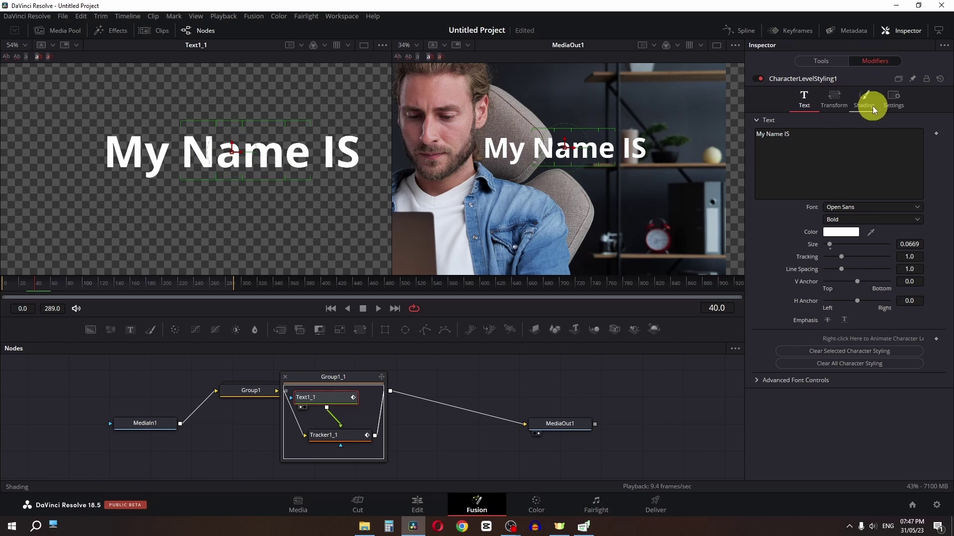
pyautogui.click(848, 232)
pyautogui.moveTo(559, 198); pyautogui.dragTo(568, 173)
pyautogui.click(577, 352)
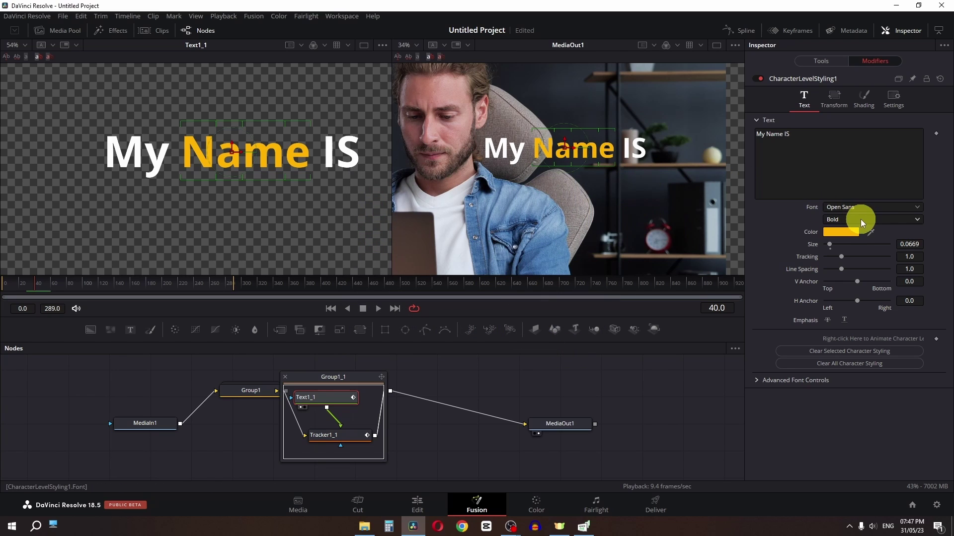
pyautogui.click(878, 221)
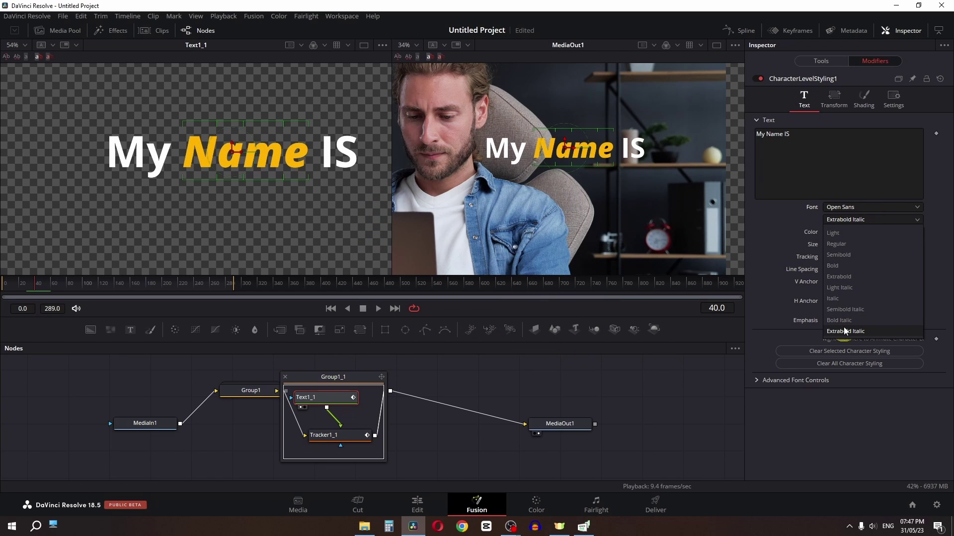
pyautogui.click(840, 320)
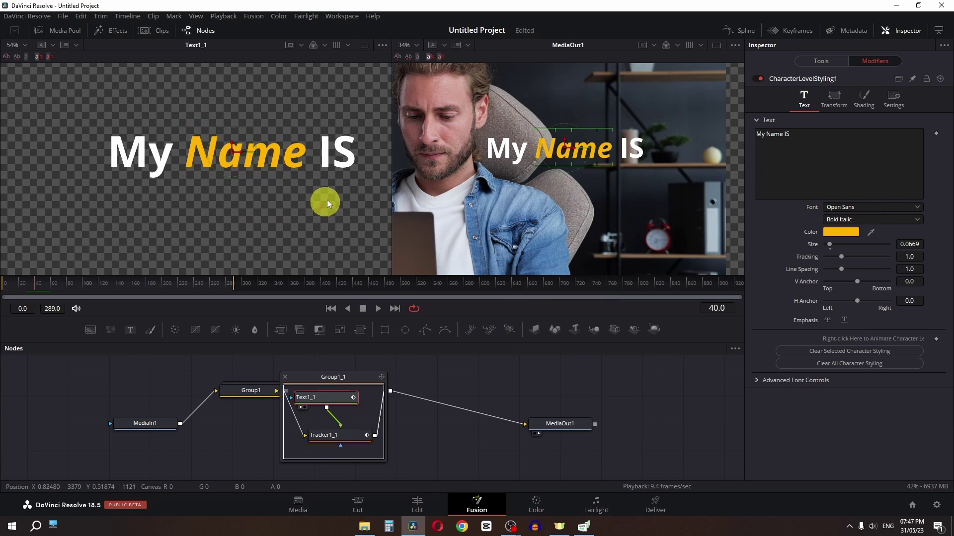
# - Retype 'IS' as 'is', in semibold white
pyautogui.moveTo(320, 149); pyautogui.dragTo(346, 141)
pyautogui.click(889, 219)
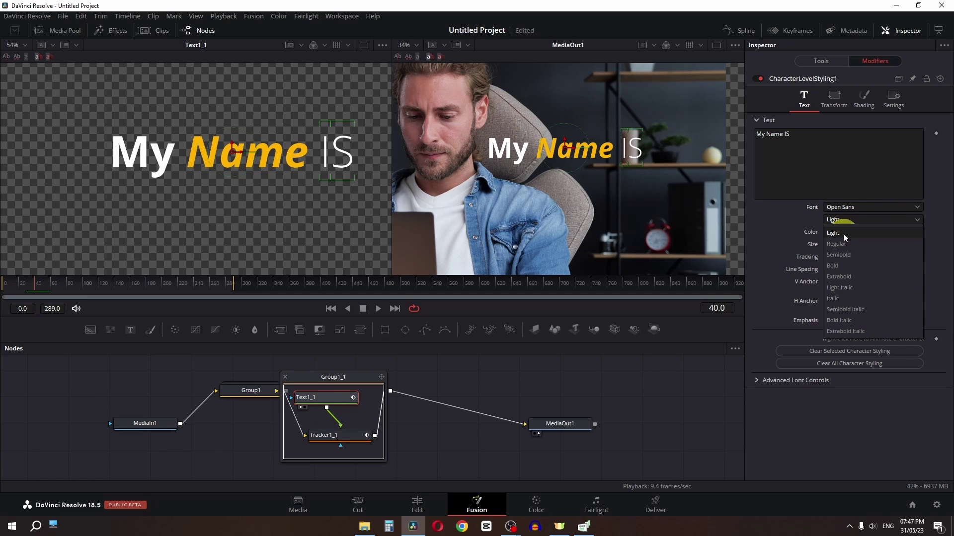
pyautogui.click(838, 255)
pyautogui.click(823, 134)
pyautogui.write('is')
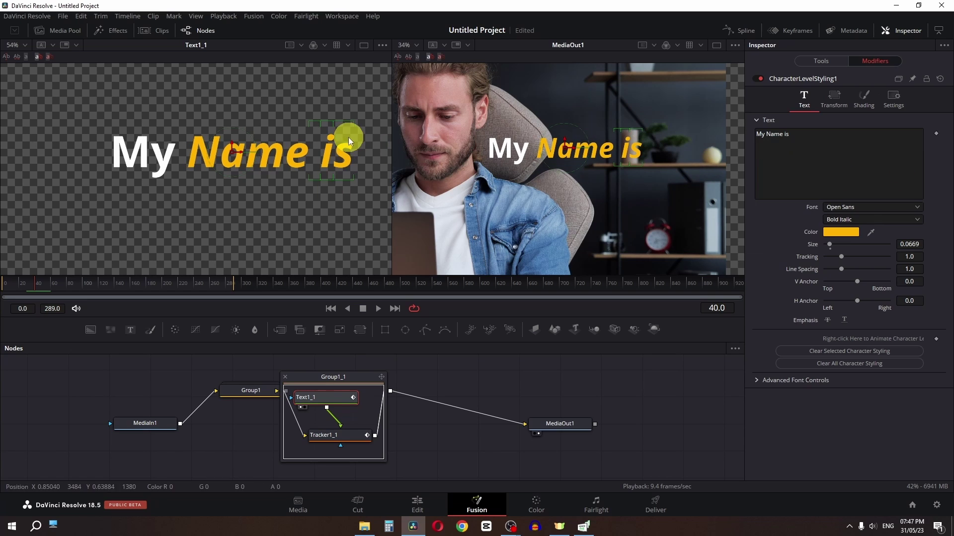
pyautogui.click(841, 231)
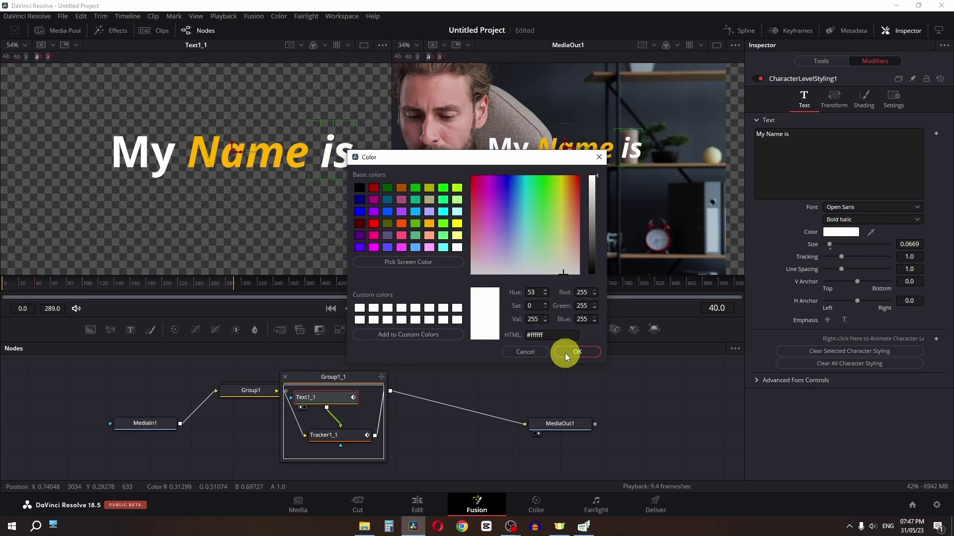
pyautogui.click(577, 352)
# - Collapse Group1_1, then copy and paste it as Group1_1_1
pyautogui.click(285, 377)
pyautogui.click(323, 394)
pyautogui.hotkey('ctrl', 'c')
pyautogui.hotkey('ctrl', 'v')
# - Set the copied Text1_1_1 node in Group1_1_1 to span frames 61 to 90
pyautogui.doubleClick(425, 393)
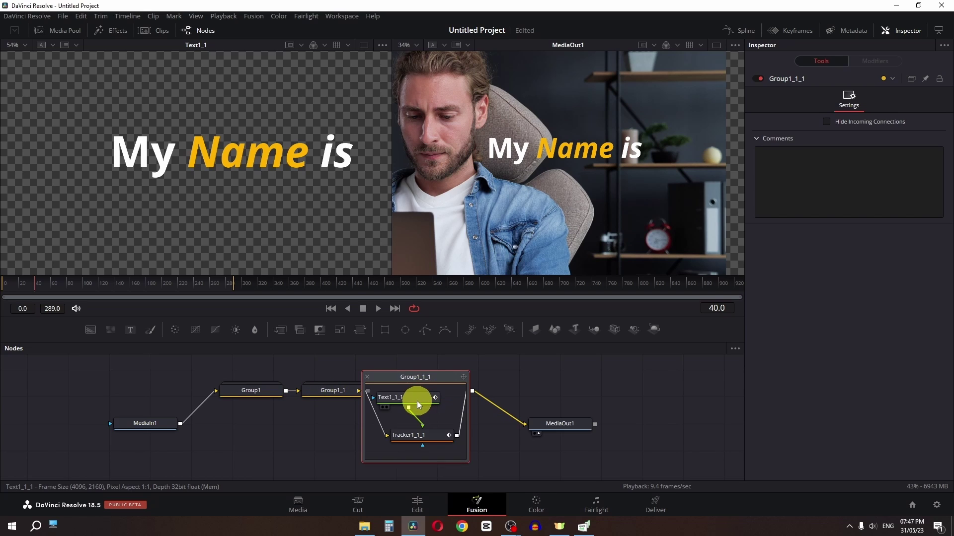
pyautogui.click(416, 401)
pyautogui.press('1')
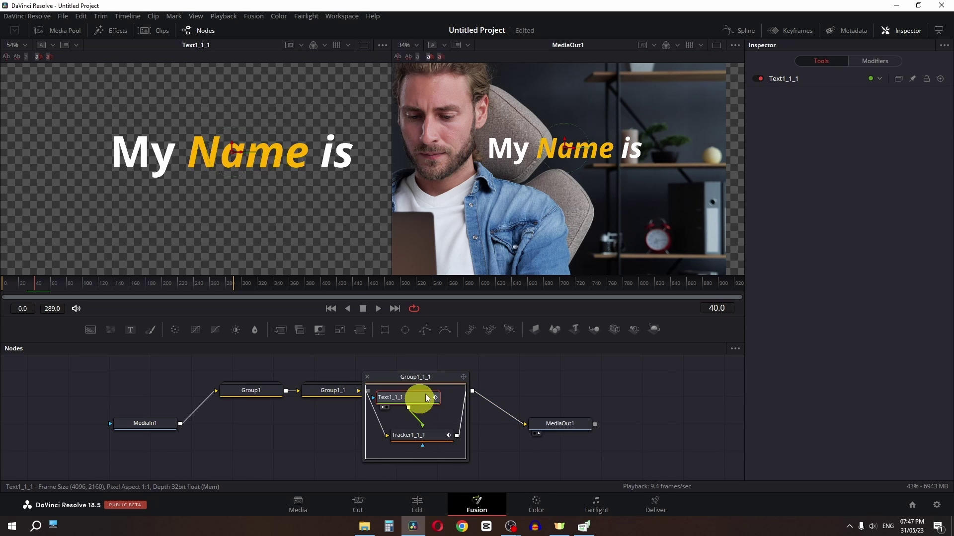
pyautogui.click(819, 77)
pyautogui.click(834, 105)
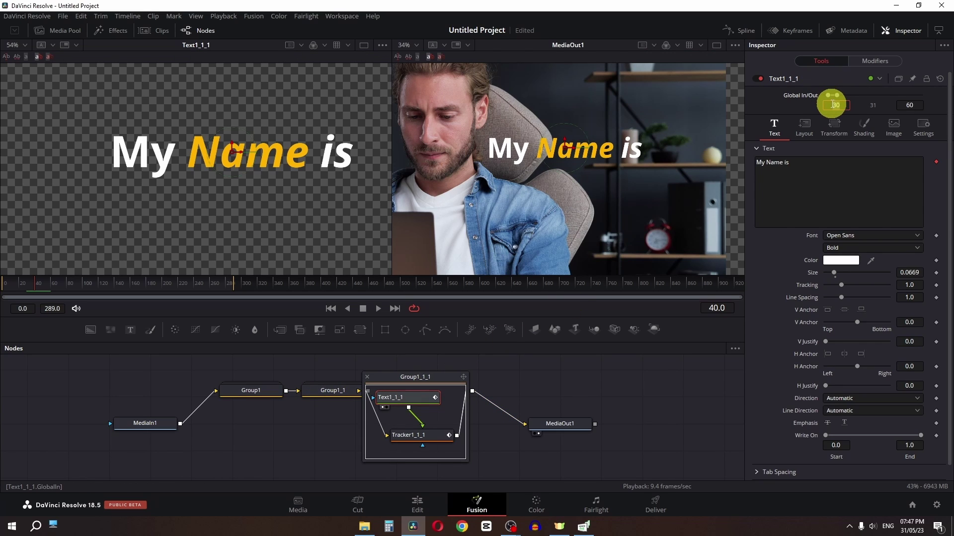
pyautogui.write('61')
pyautogui.press('Return')
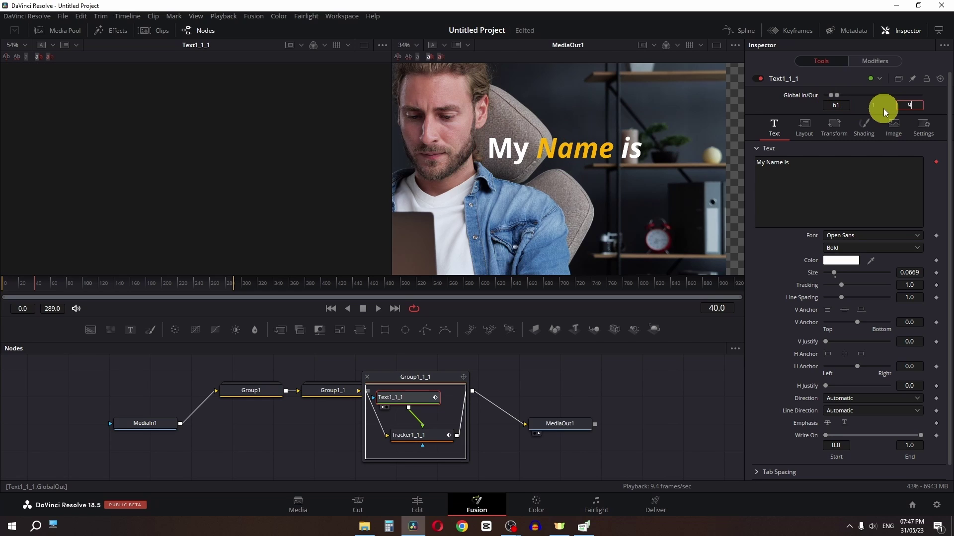
# - At frame 61, colour the first name in the copied text red-orange
pyautogui.moveTo(46, 282); pyautogui.dragTo(52, 282)
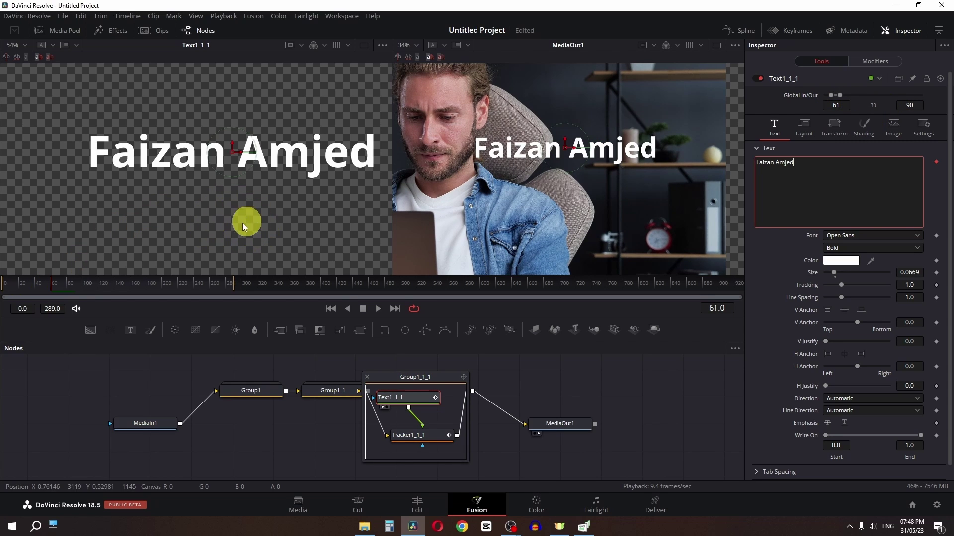
pyautogui.moveTo(110, 203); pyautogui.dragTo(214, 116)
pyautogui.click(873, 62)
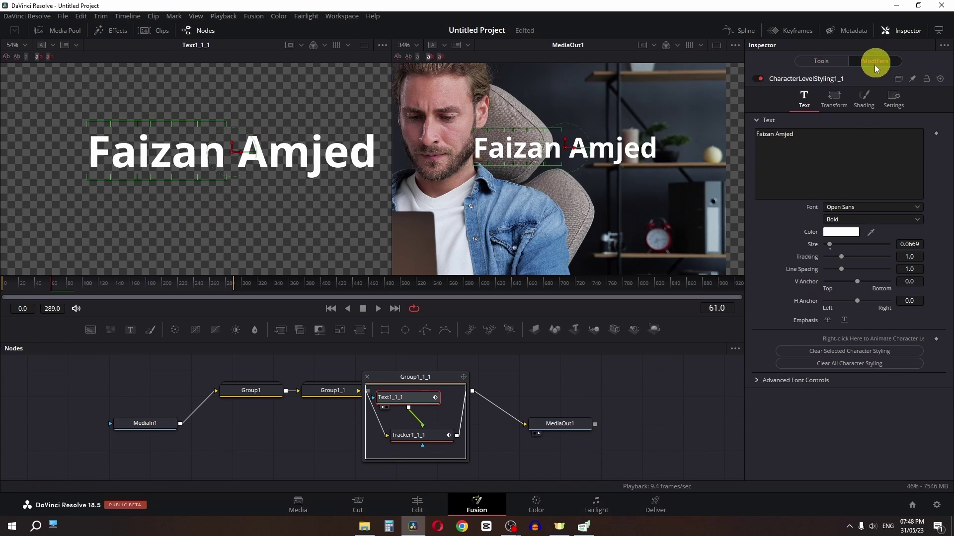
pyautogui.click(838, 234)
pyautogui.moveTo(574, 174); pyautogui.dragTo(570, 178)
# - Confirm the colour, then on the Edit page set the clip's Zoom to 1.170
pyautogui.click(571, 356)
pyautogui.click(426, 498)
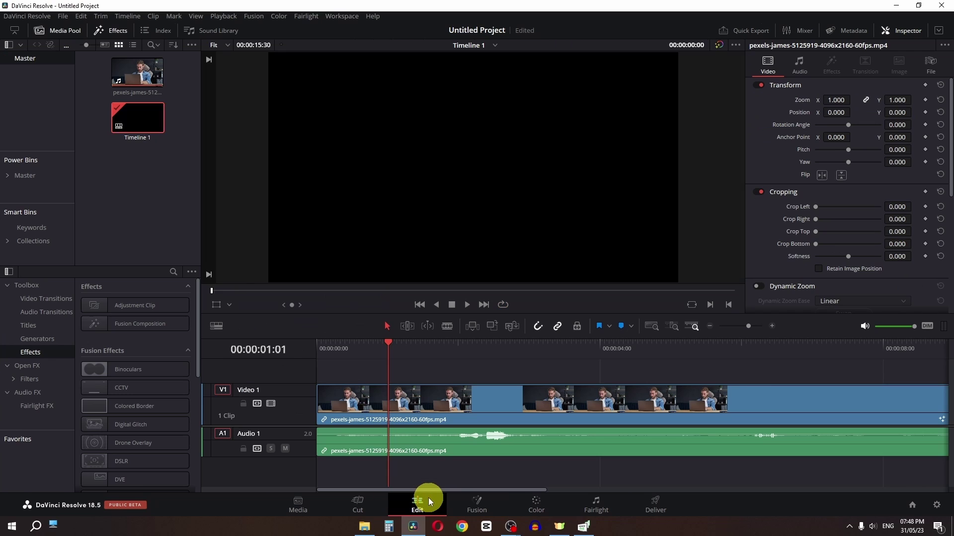
pyautogui.click(835, 97)
pyautogui.moveTo(834, 98); pyautogui.dragTo(840, 98)
# - Mute the timeline audio and play the titled video from the start
pyautogui.click(230, 17)
pyautogui.click(412, 70)
pyautogui.click(395, 289)
pyautogui.click(636, 391)
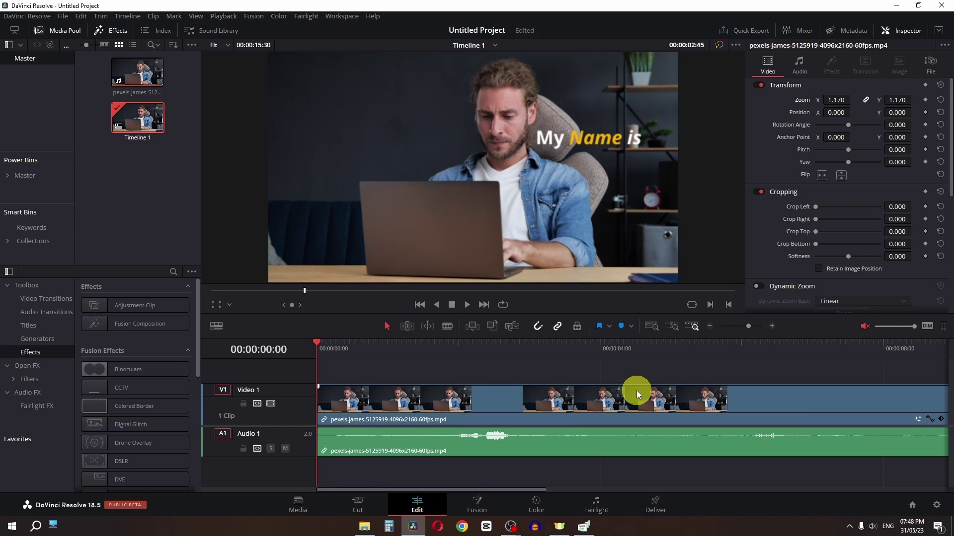
pyautogui.press('space')
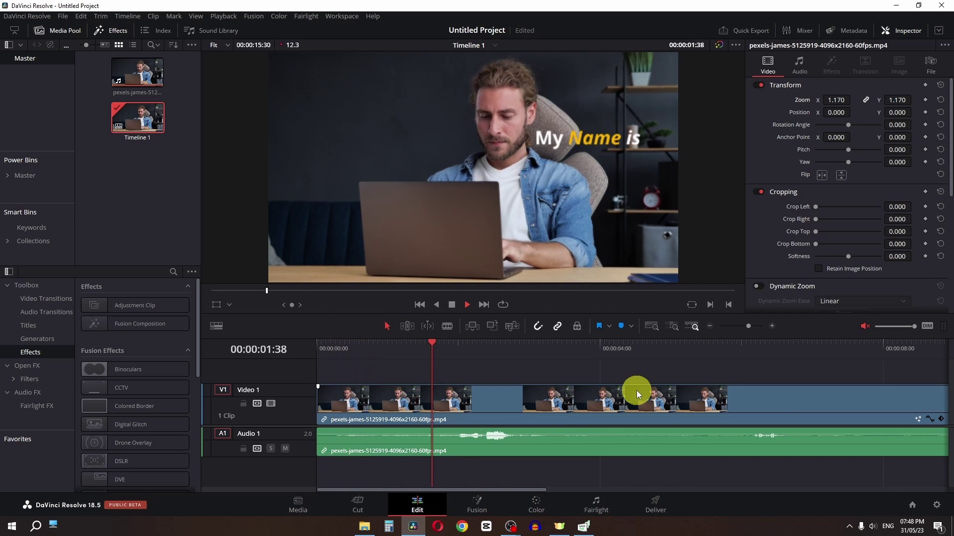
pyautogui.press('space')
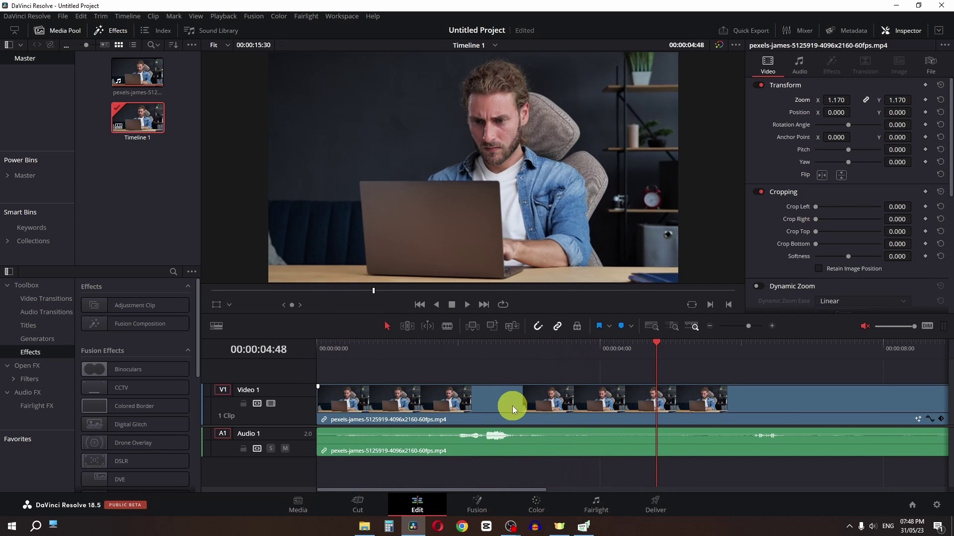